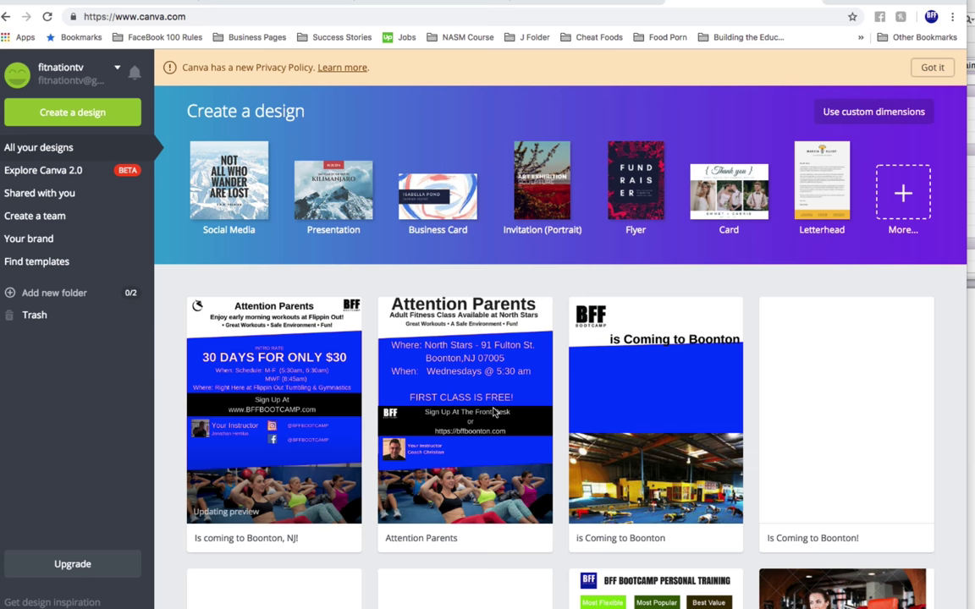
# Scroll down and back up through the All your designs list
pyautogui.scroll(-3, 495, 412)
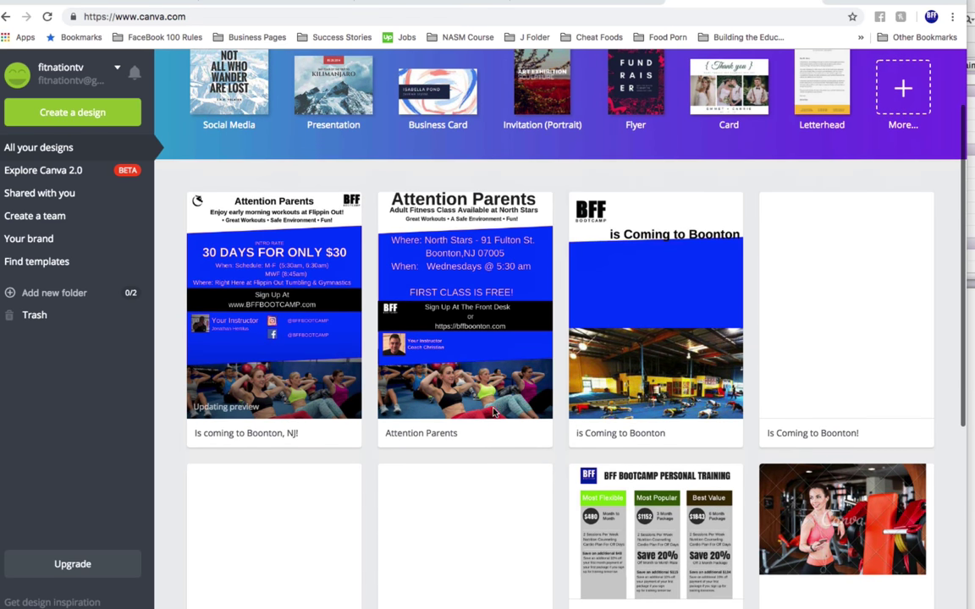
pyautogui.scroll(-5, 542, 453)
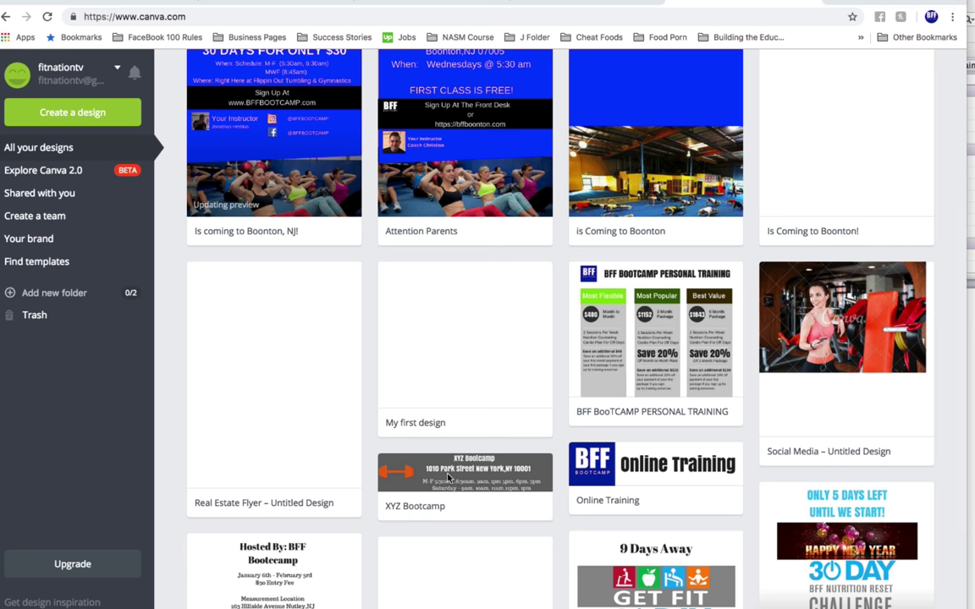
pyautogui.scroll(8, 442, 476)
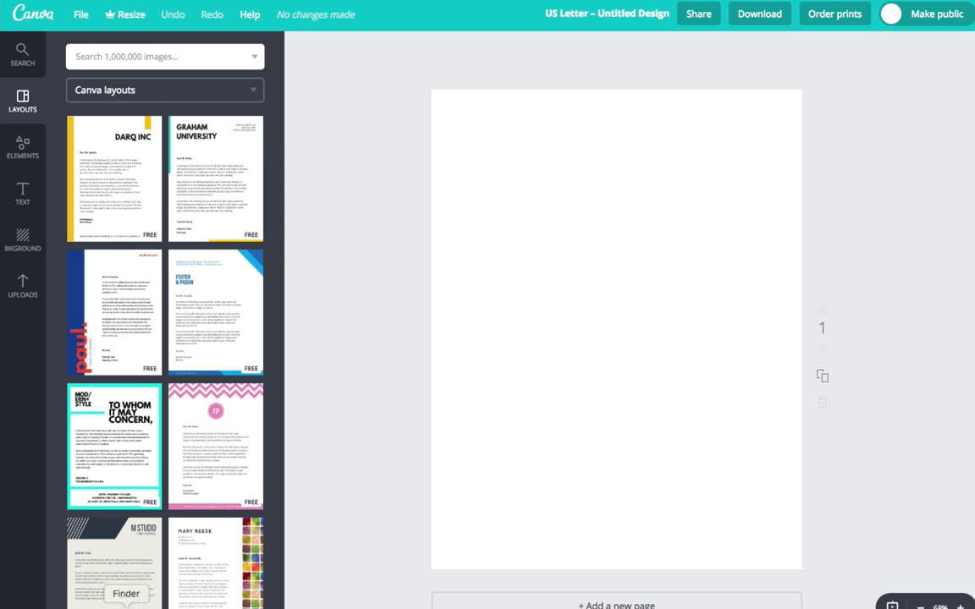
# Navigate Finder to the Fliers > Bottom Third image folder
pyautogui.click(124, 604)
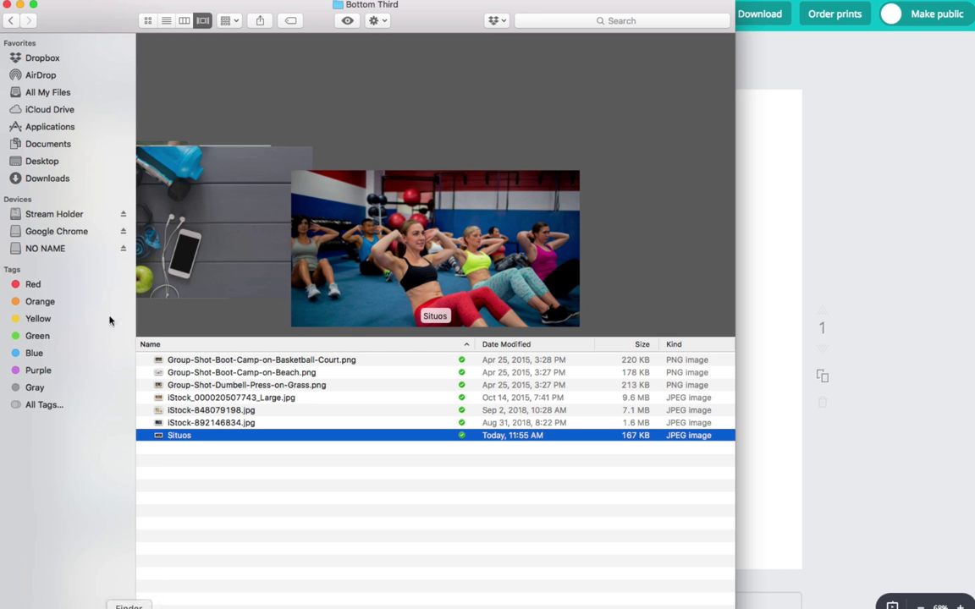
pyautogui.click(13, 20)
pyautogui.click(13, 20)
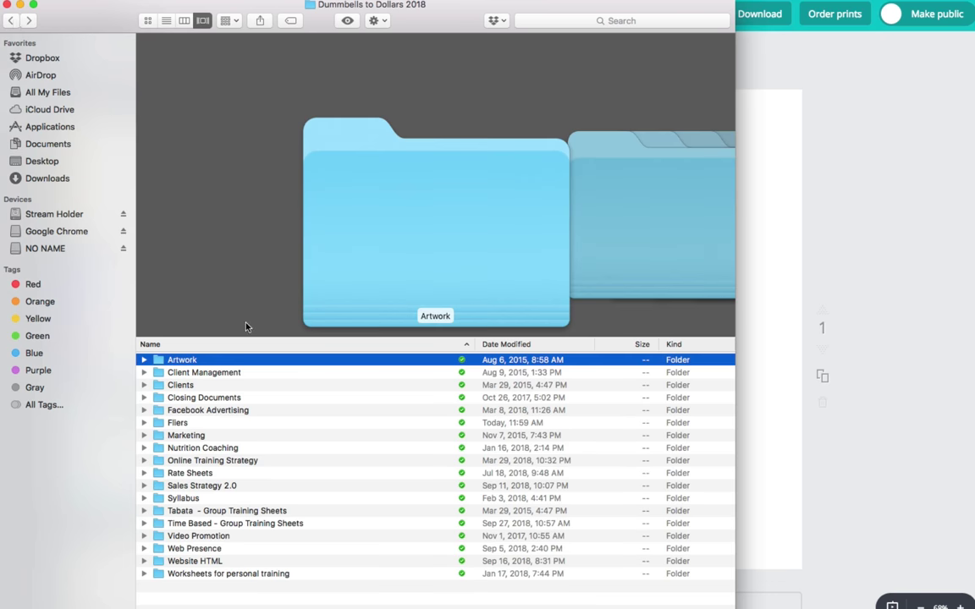
pyautogui.click(165, 423)
pyautogui.doubleClick(165, 423)
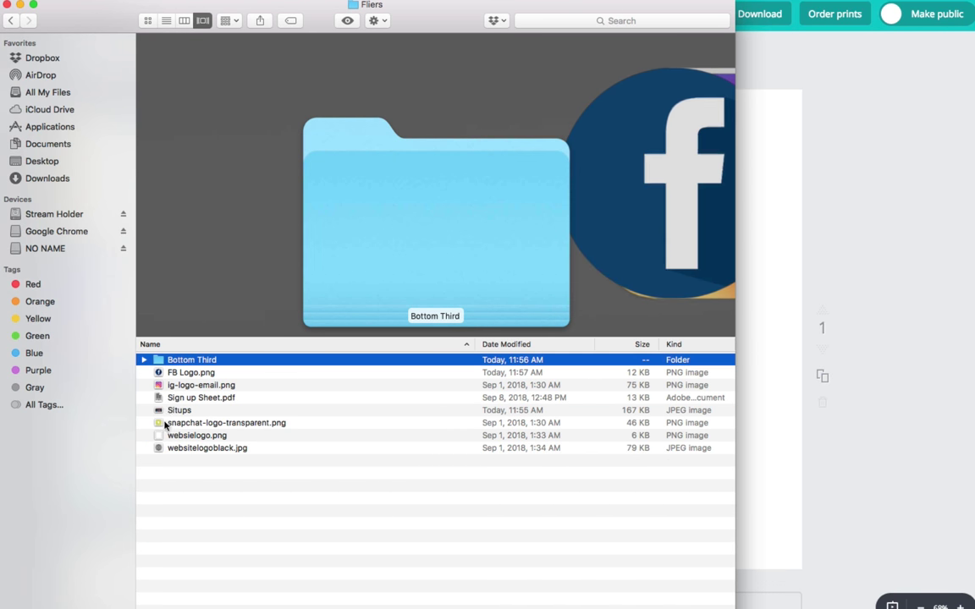
pyautogui.doubleClick(166, 360)
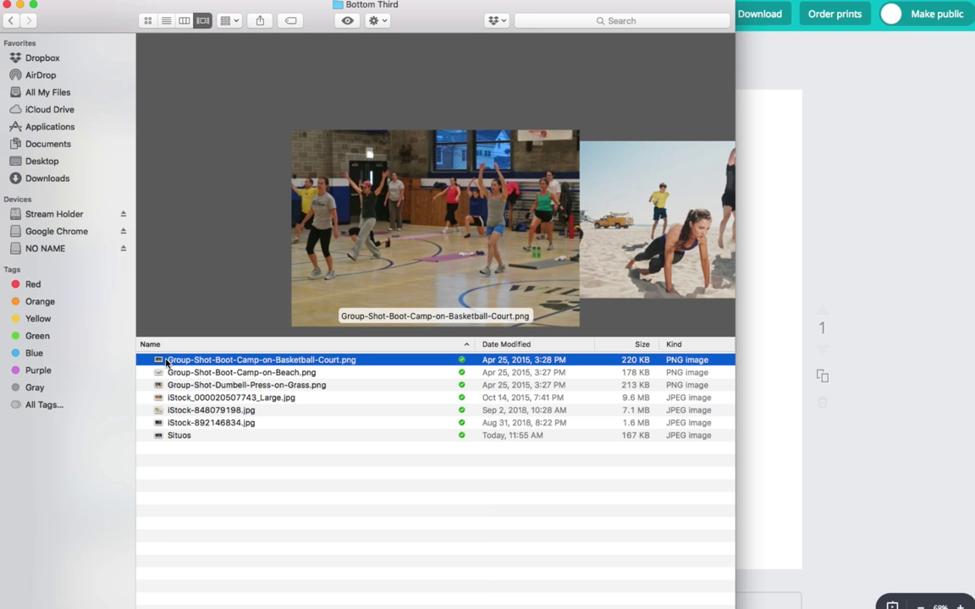
# Preview the Bottom Third photos and drag Group-Shot-Dumbell-Press-on-Grass.png into Canva
pyautogui.press('Down')
pyautogui.press('Up')
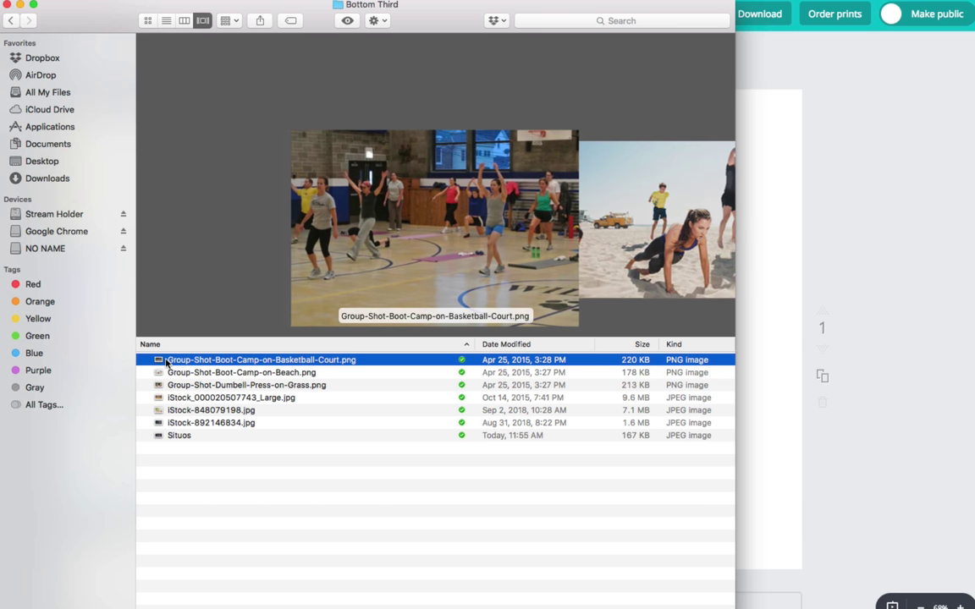
pyautogui.press('Down')
pyautogui.press('Down')
pyautogui.press('Down')
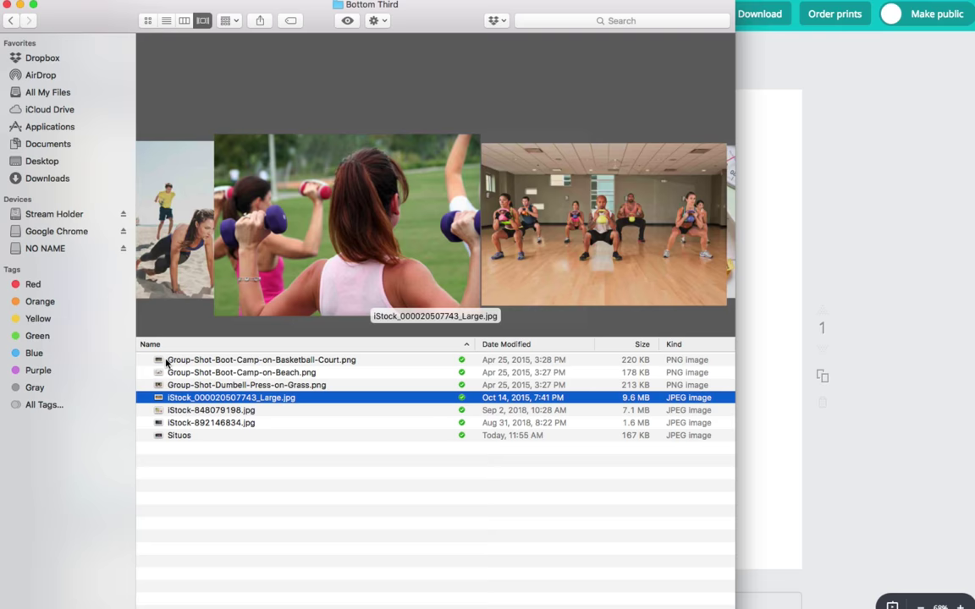
pyautogui.press('Down')
pyautogui.press('Down')
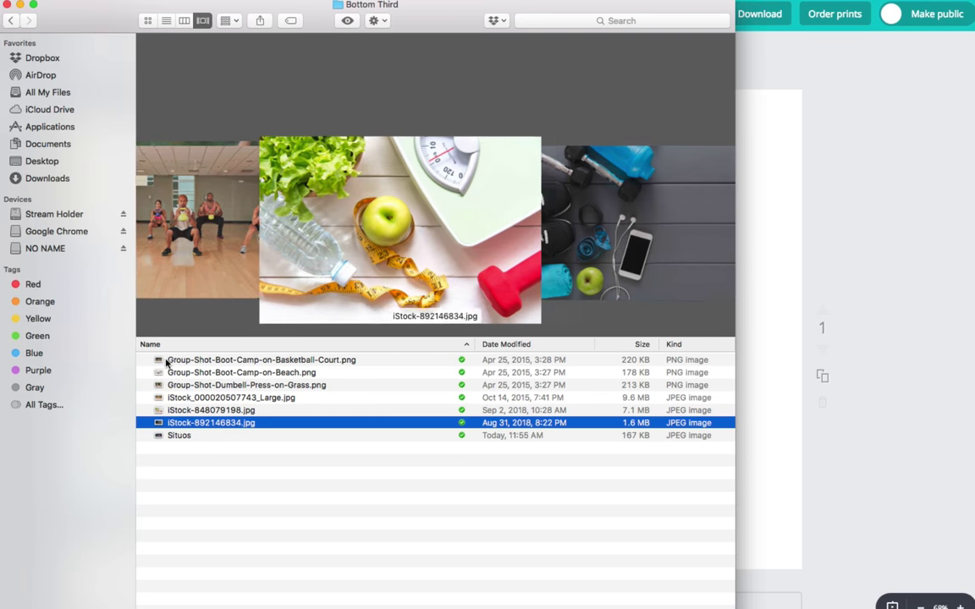
pyautogui.press('Down')
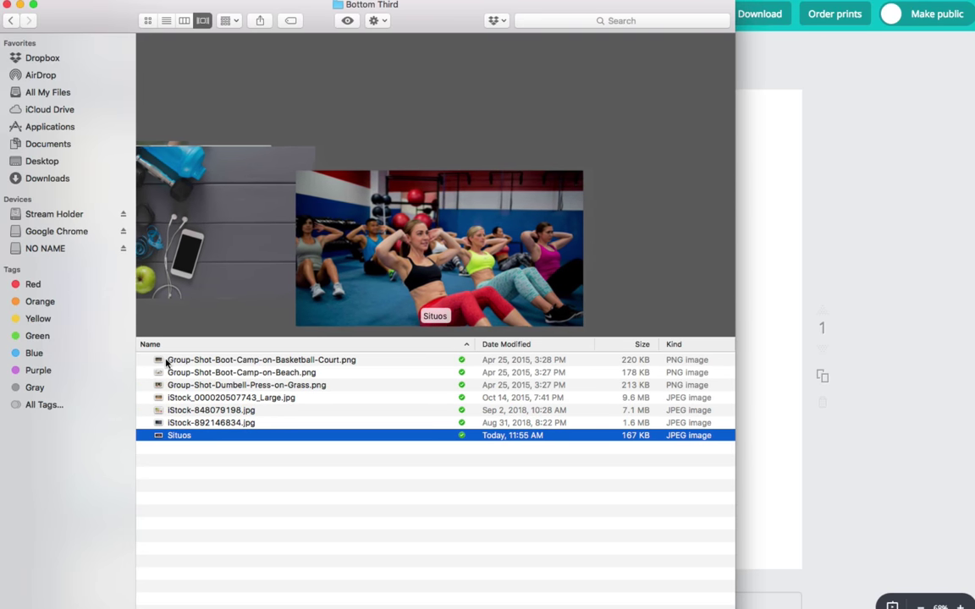
pyautogui.press('Up')
pyautogui.press('Up')
pyautogui.press('Up')
pyautogui.press('Up')
pyautogui.press('Up')
pyautogui.press('Up')
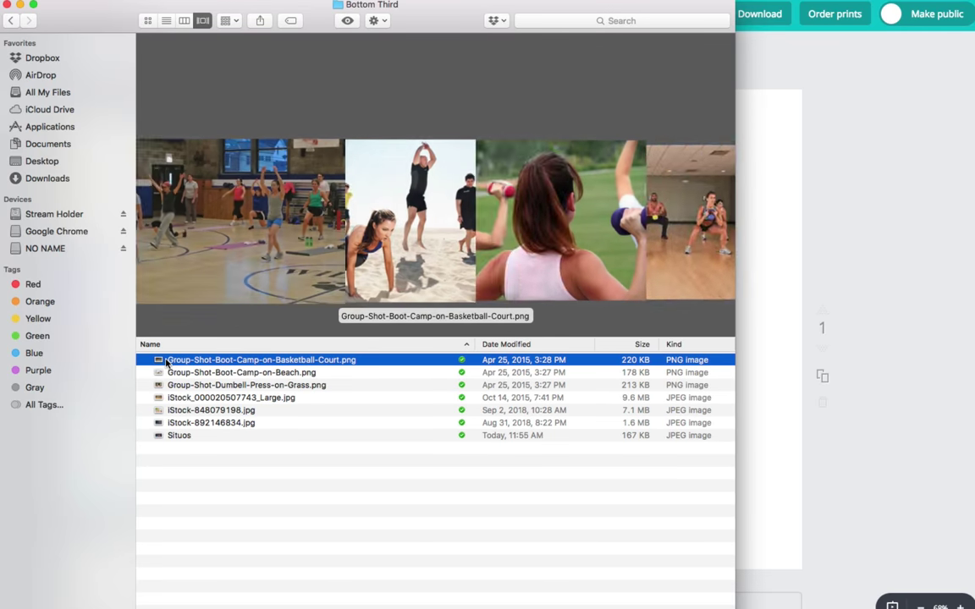
pyautogui.press('Down')
pyautogui.press('Down')
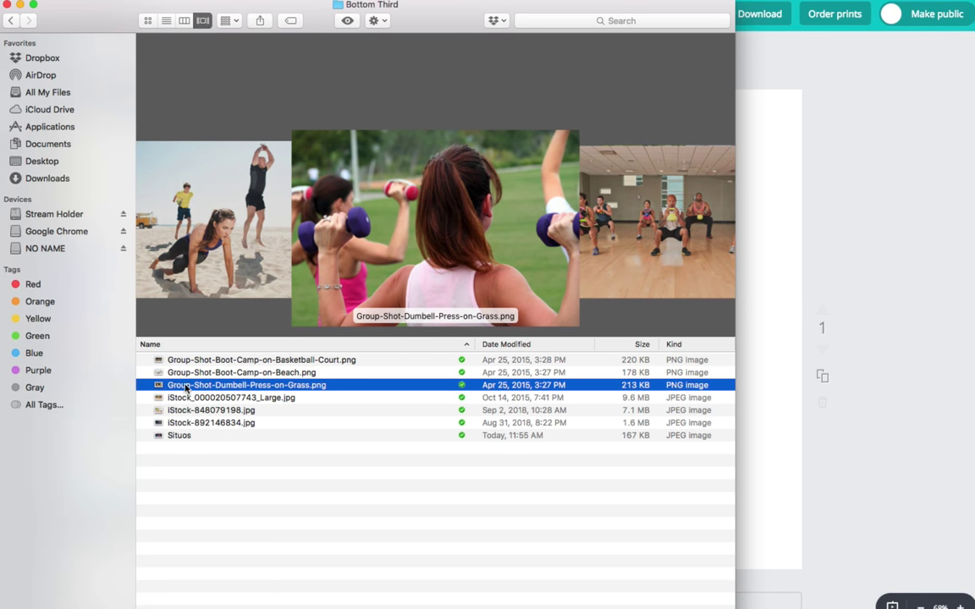
pyautogui.moveTo(187, 389); pyautogui.dragTo(776, 463)
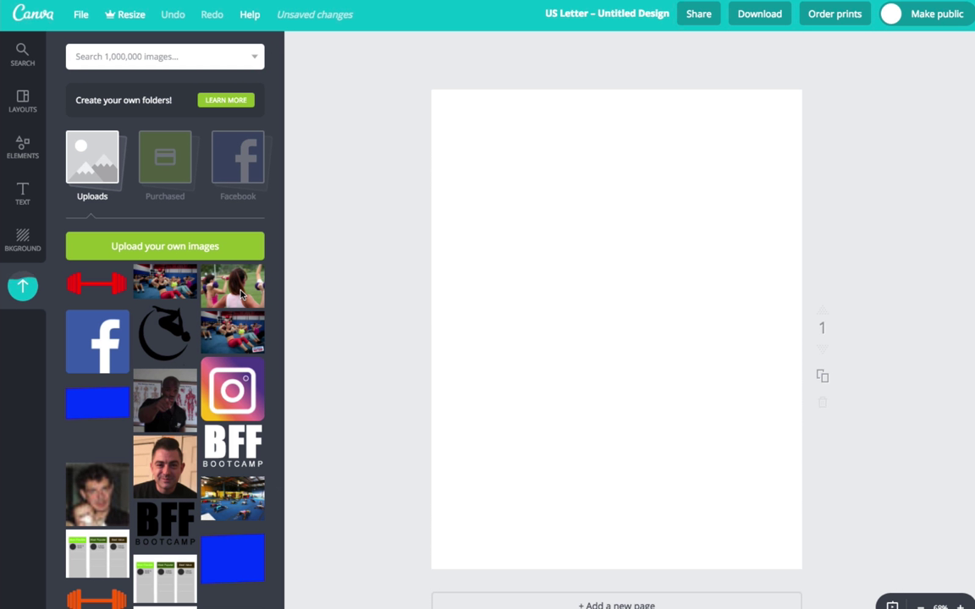
# Place the dumbbell-press photo at the page's bottom-left and enlarge it to full page width
pyautogui.click(241, 295)
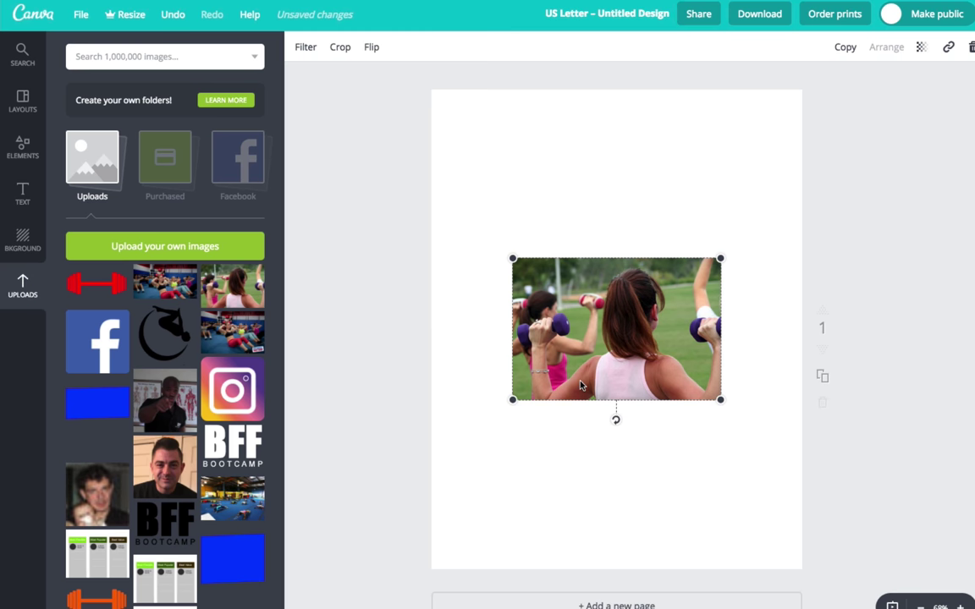
pyautogui.moveTo(624, 339); pyautogui.dragTo(537, 535)
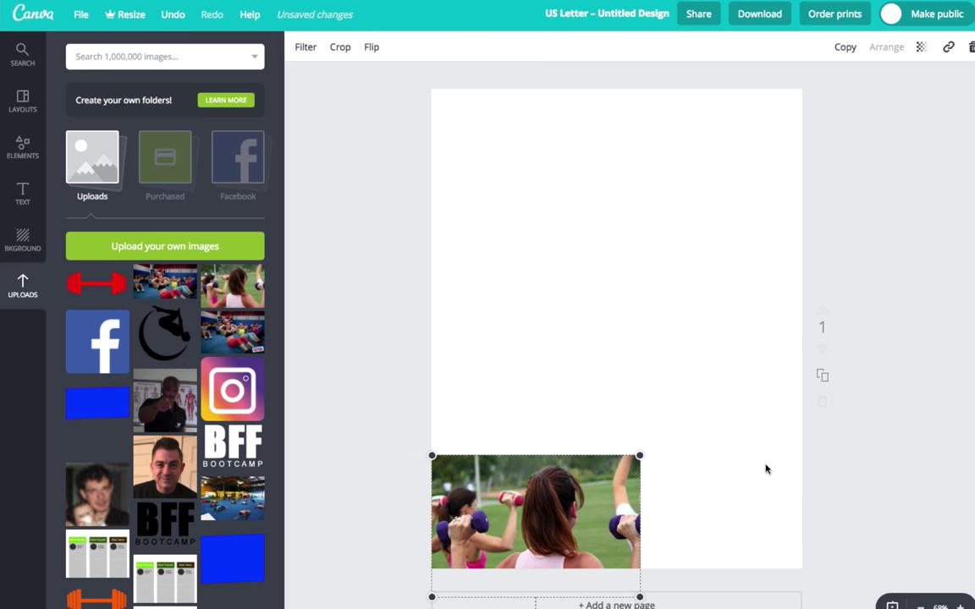
pyautogui.moveTo(640, 456); pyautogui.dragTo(805, 392)
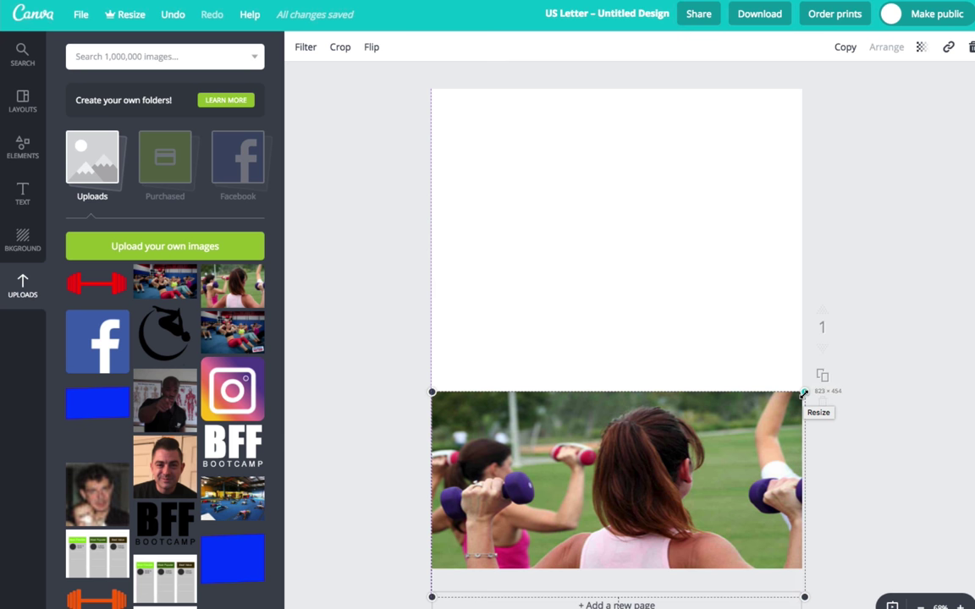
pyautogui.click(908, 453)
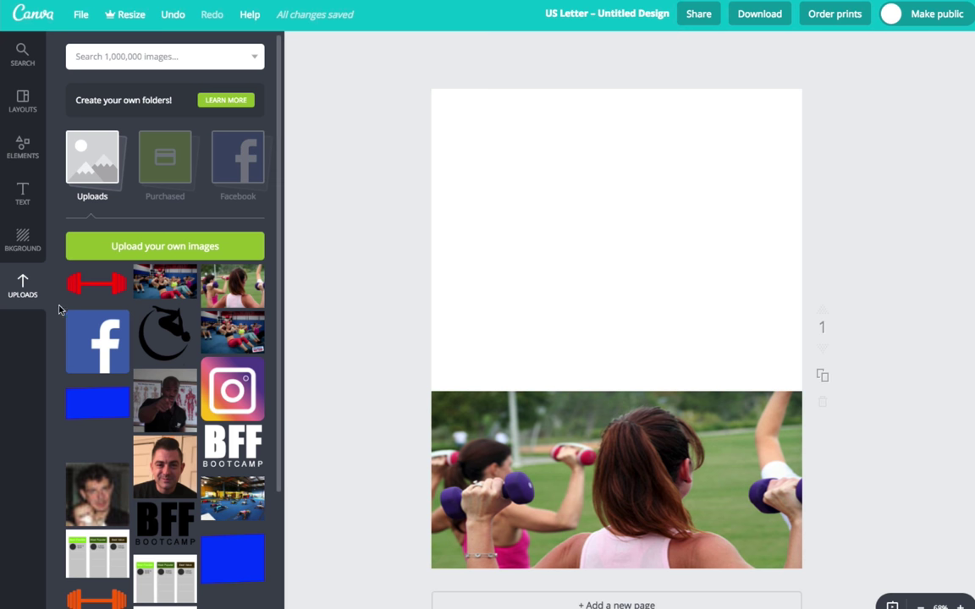
# Add a square from Elements > Shapes and colour it purple
pyautogui.click(30, 156)
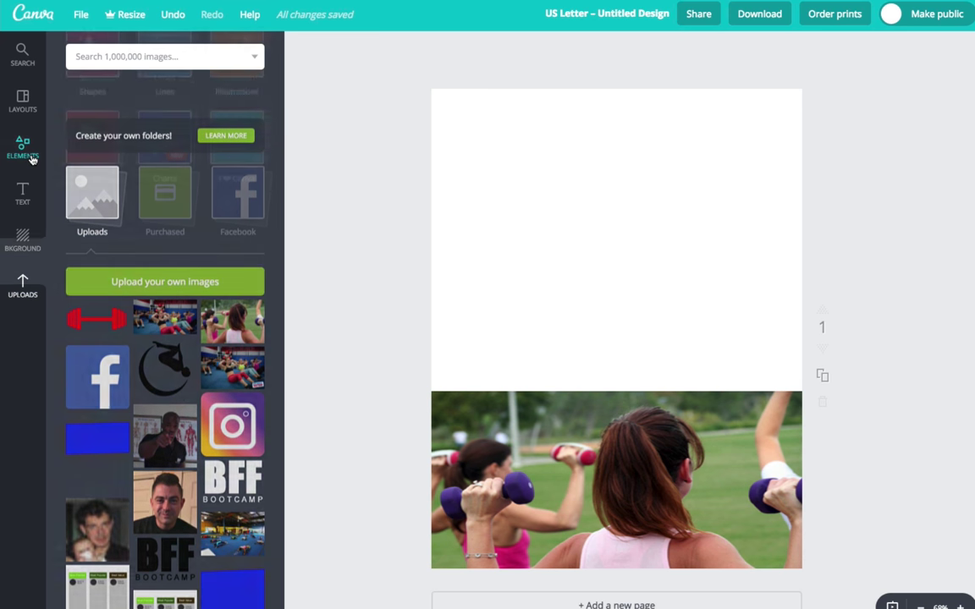
pyautogui.click(91, 211)
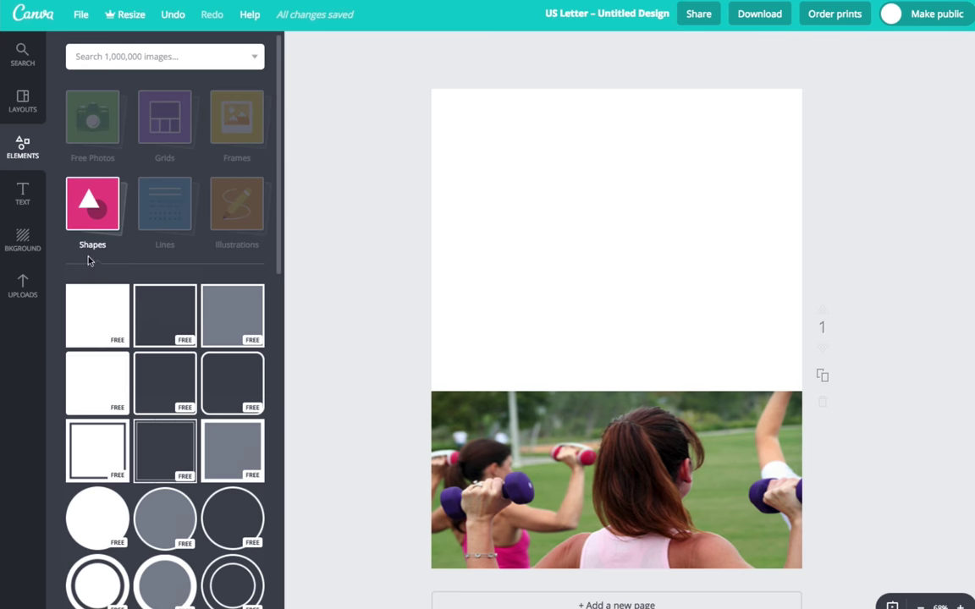
pyautogui.click(96, 310)
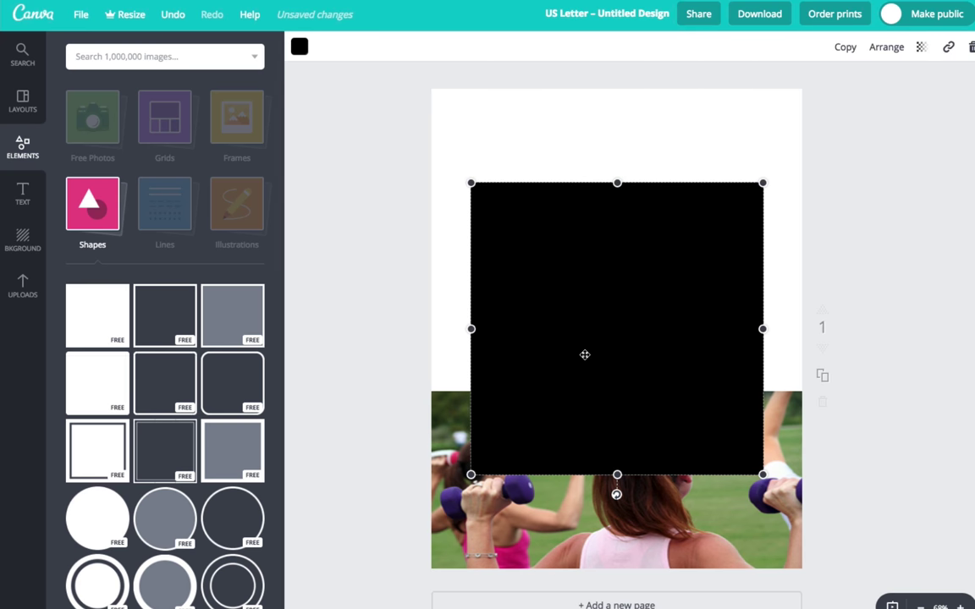
pyautogui.click(300, 49)
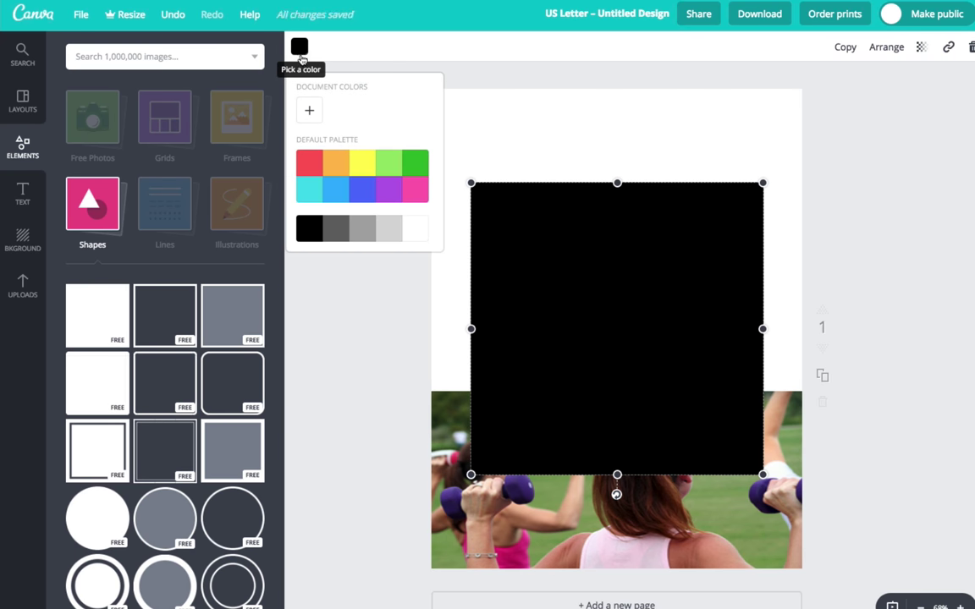
pyautogui.click(396, 196)
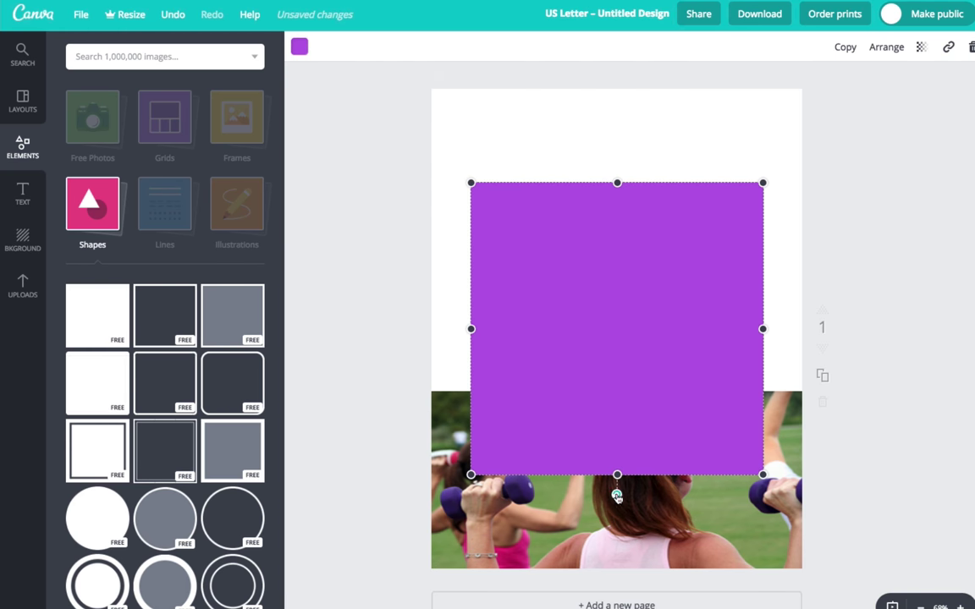
# Tilt the purple square slightly and stretch it past both page edges above the photo
pyautogui.moveTo(617, 495); pyautogui.dragTo(623, 495)
pyautogui.moveTo(449, 334); pyautogui.dragTo(431, 334)
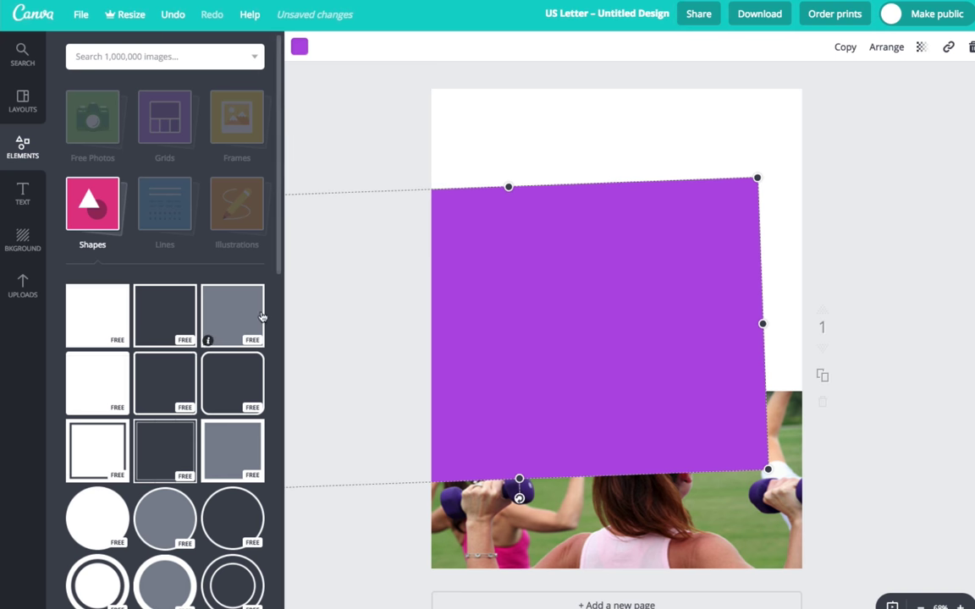
pyautogui.moveTo(762, 323); pyautogui.dragTo(912, 319)
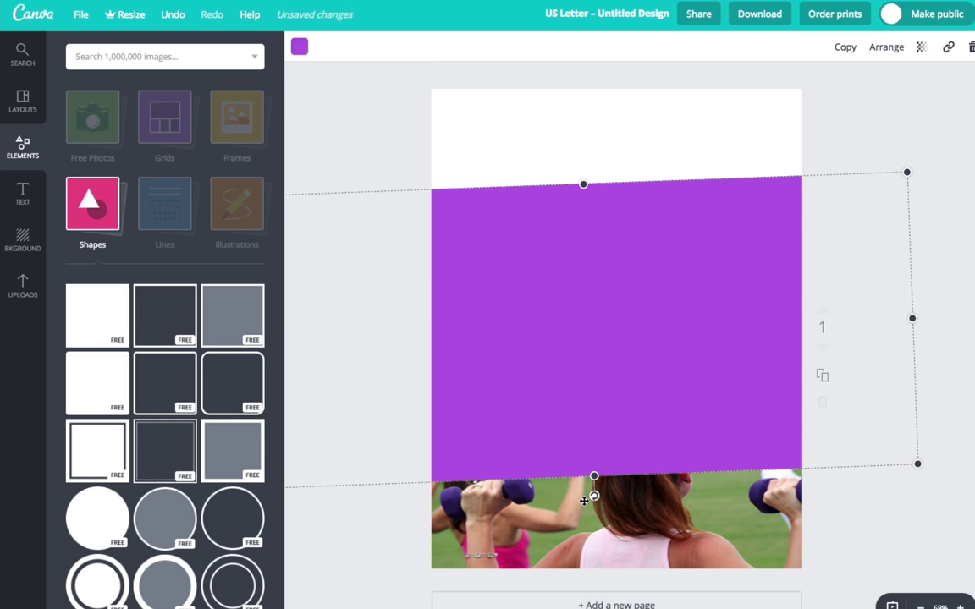
pyautogui.moveTo(593, 497); pyautogui.dragTo(595, 447)
pyautogui.moveTo(580, 184); pyautogui.dragTo(581, 206)
pyautogui.moveTo(603, 364); pyautogui.dragTo(601, 339)
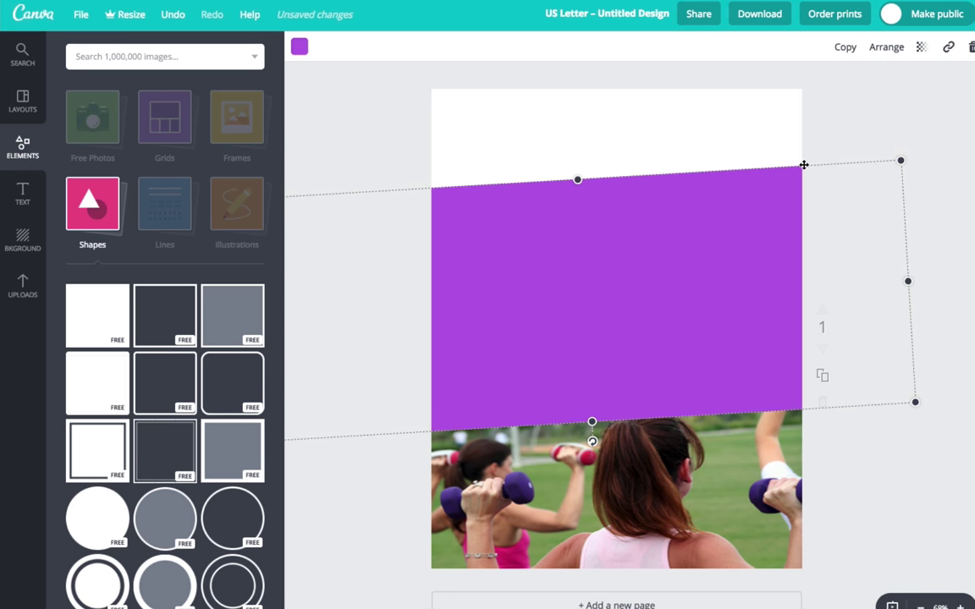
pyautogui.click(853, 126)
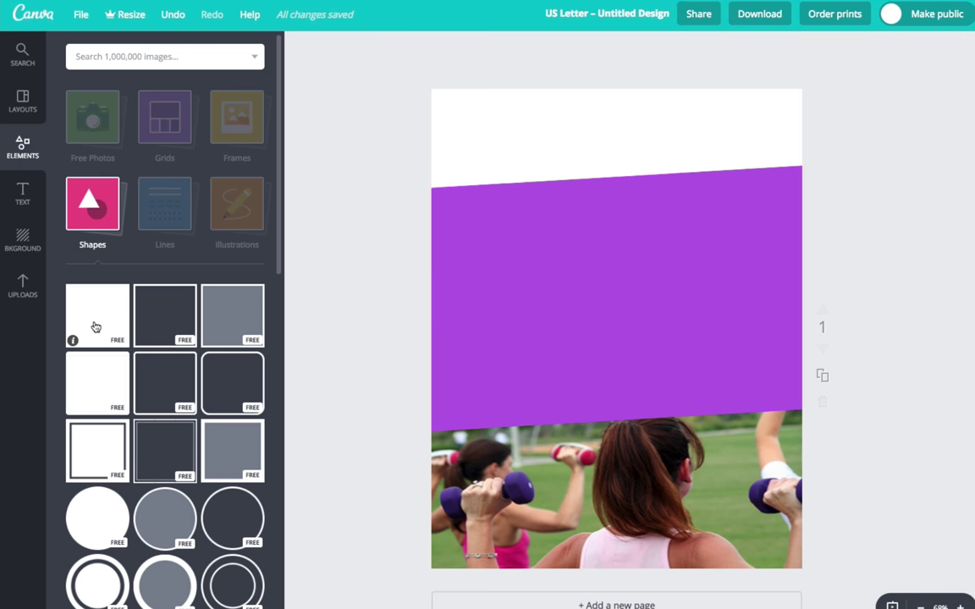
# Add a black square and reshape it into a thin stripe spanning the full page width
pyautogui.click(95, 328)
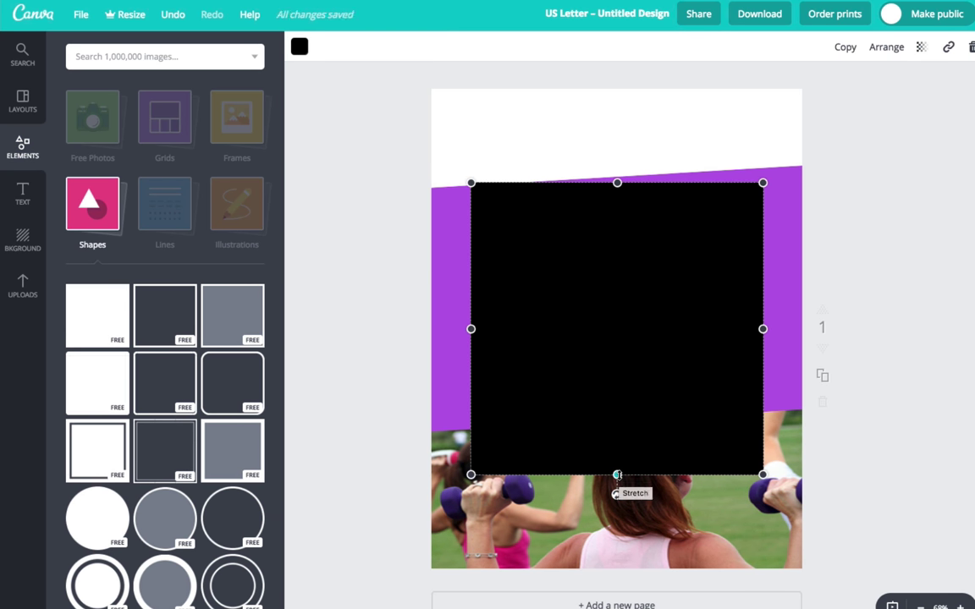
pyautogui.moveTo(617, 475); pyautogui.dragTo(617, 315)
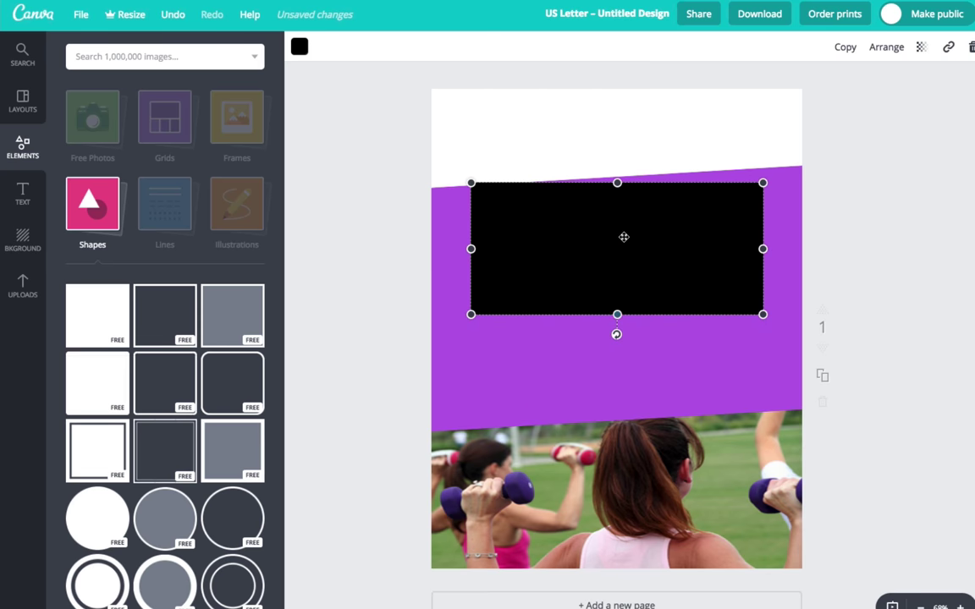
pyautogui.moveTo(617, 183); pyautogui.dragTo(601, 244)
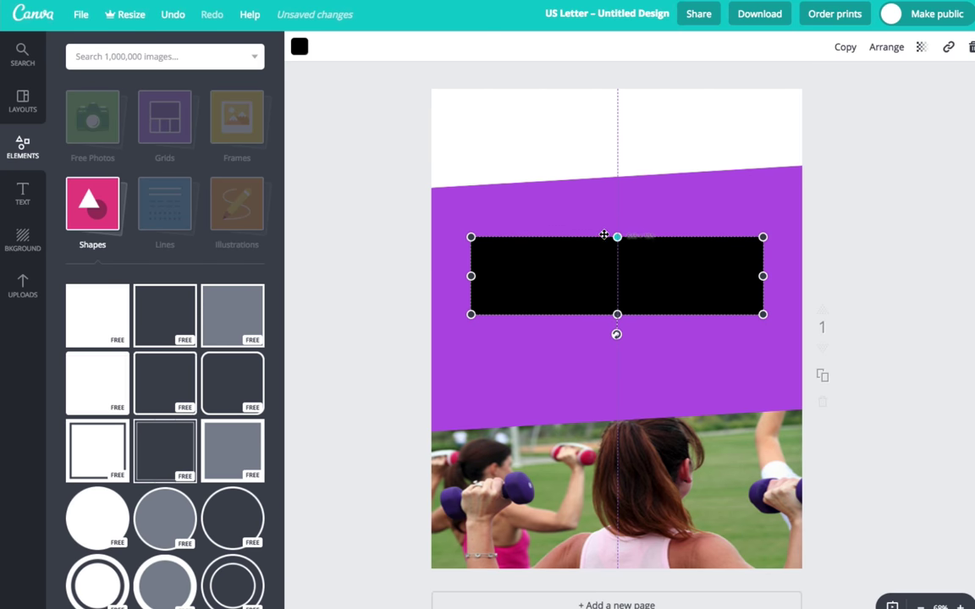
pyautogui.moveTo(470, 277); pyautogui.dragTo(243, 256)
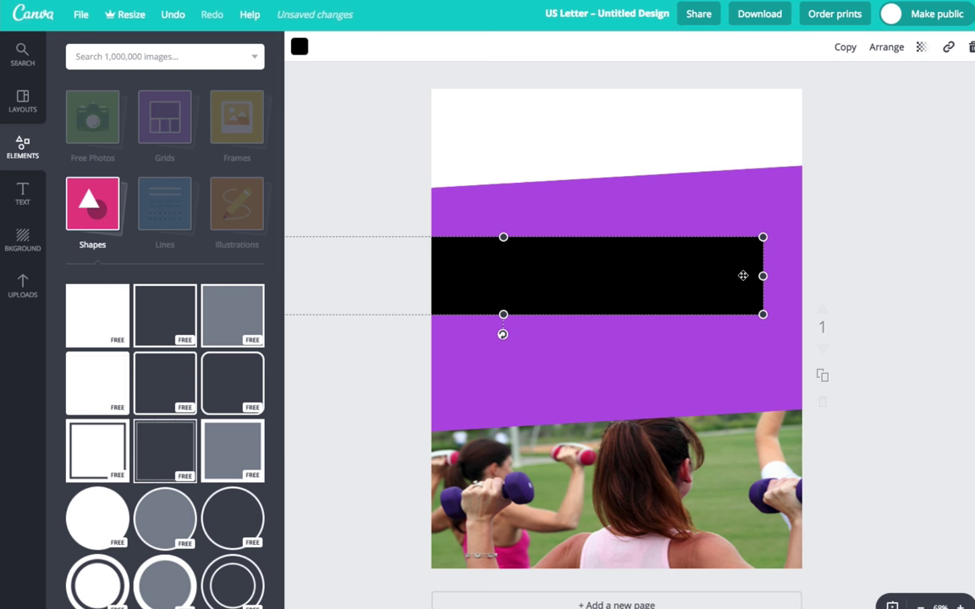
pyautogui.moveTo(763, 276); pyautogui.dragTo(893, 276)
pyautogui.moveTo(665, 275); pyautogui.dragTo(655, 291)
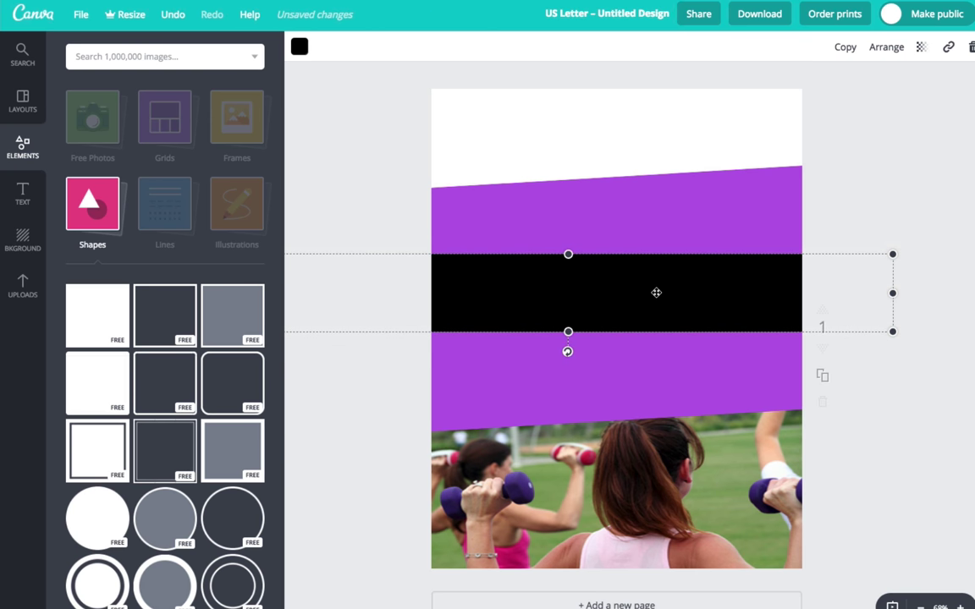
pyautogui.click(871, 205)
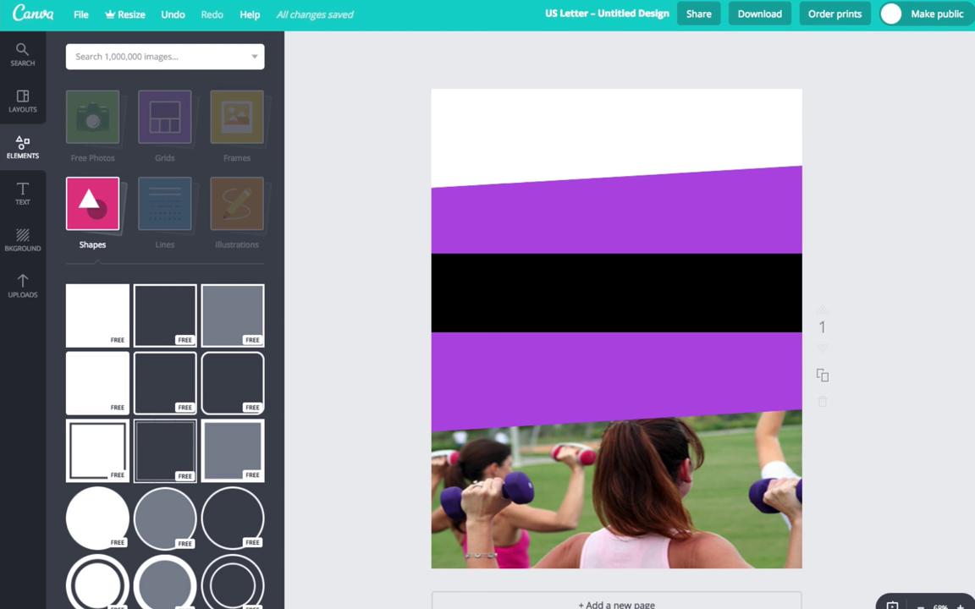
pyautogui.click(23, 193)
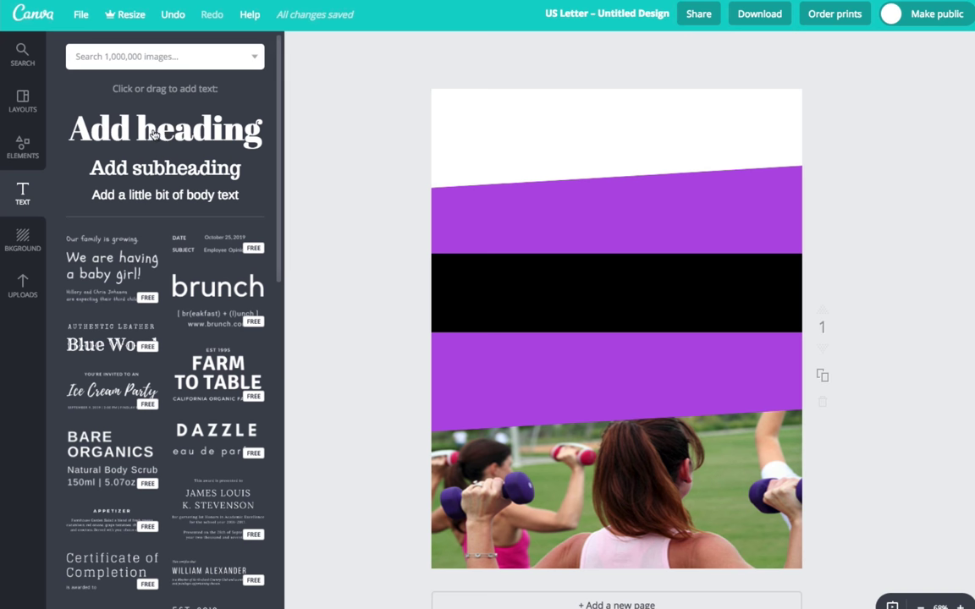
# Add a heading and type 'For more information' as its first line
pyautogui.click(152, 134)
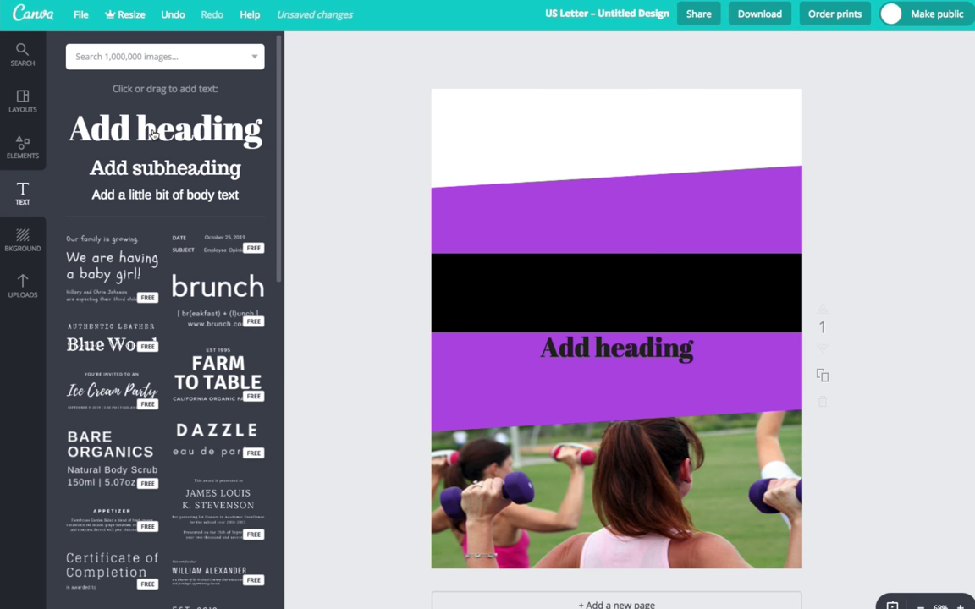
pyautogui.doubleClick(603, 349)
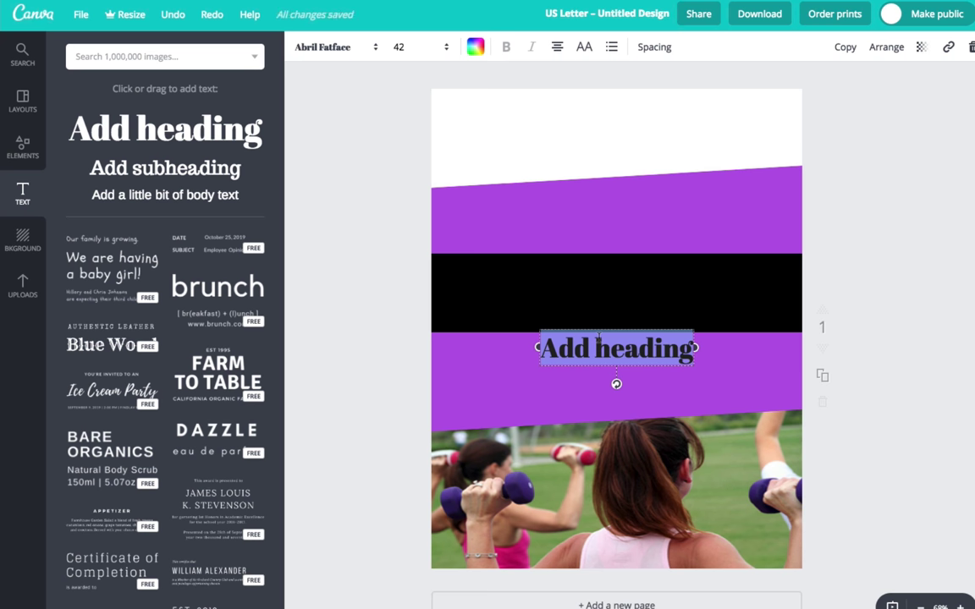
pyautogui.write('For more ing')
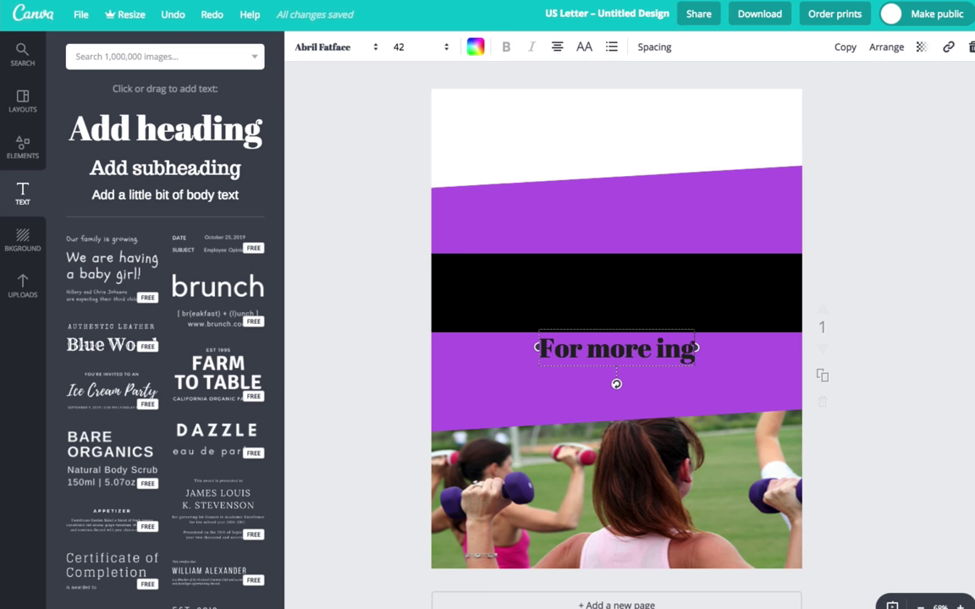
pyautogui.write('ot')
pyautogui.press('BackSpace')
pyautogui.press('BackSpace')
pyautogui.press('BackSpace')
pyautogui.write('fo')
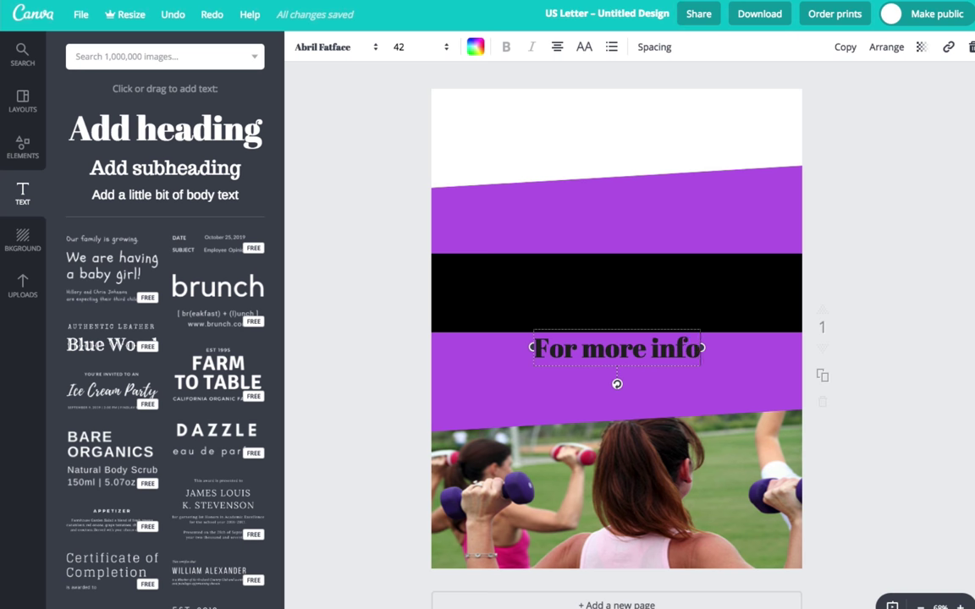
pyautogui.write('rmation')
pyautogui.press('Return')
pyautogui.write('Go to')
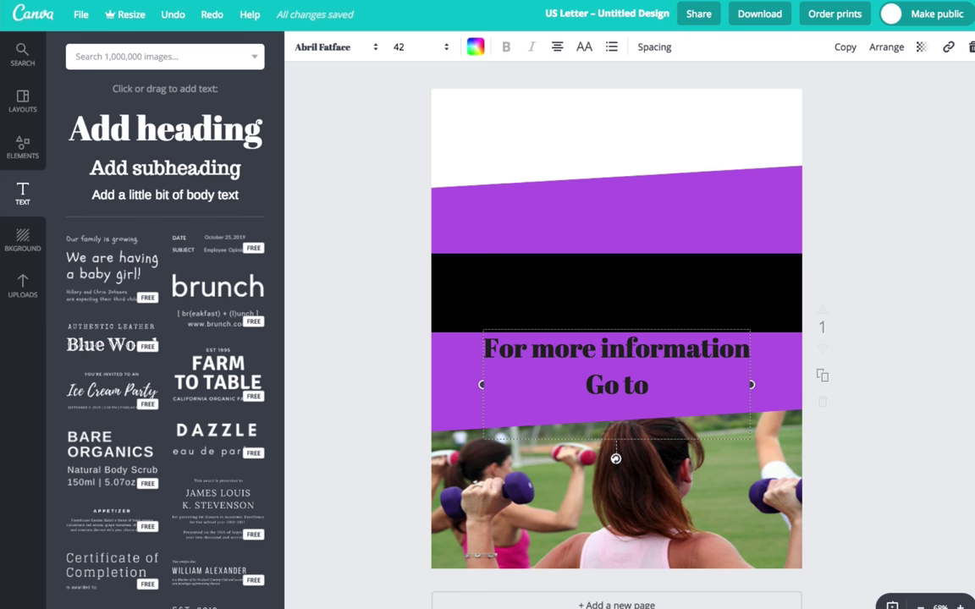
pyautogui.press('Return')
pyautogui.write('www')
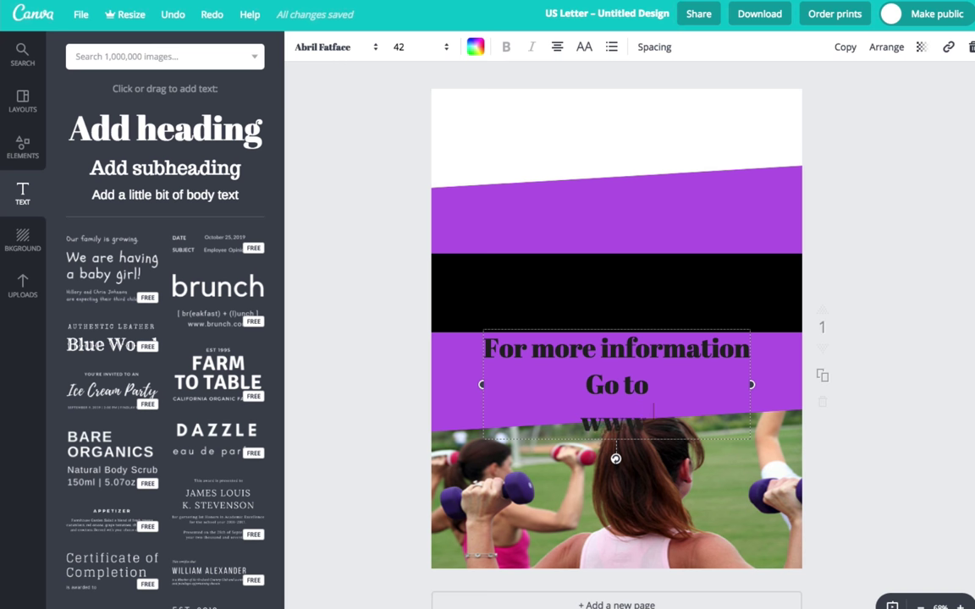
pyautogui.write('.xyzbootcam')
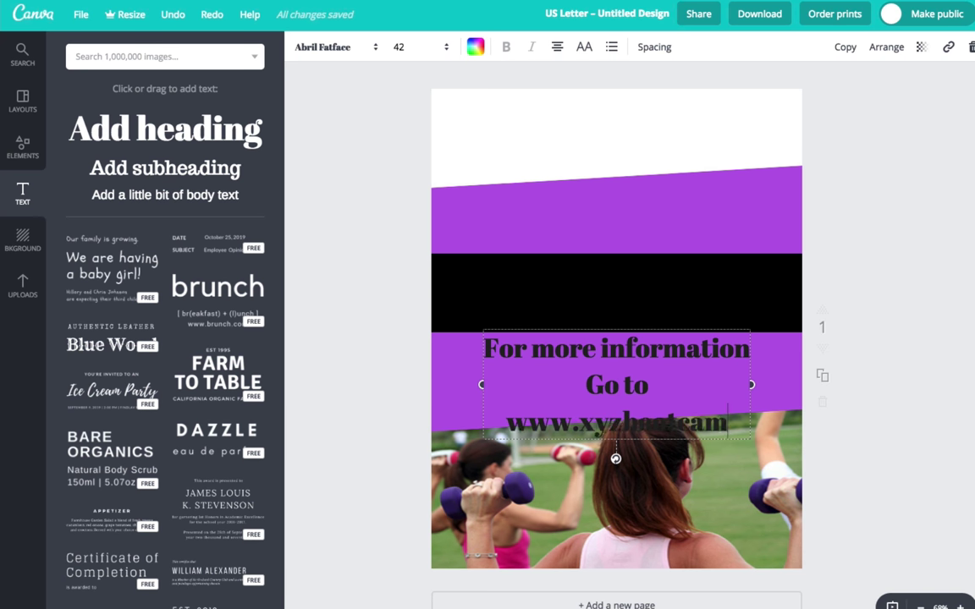
pyautogui.write('p.co')
pyautogui.press('BackSpace')
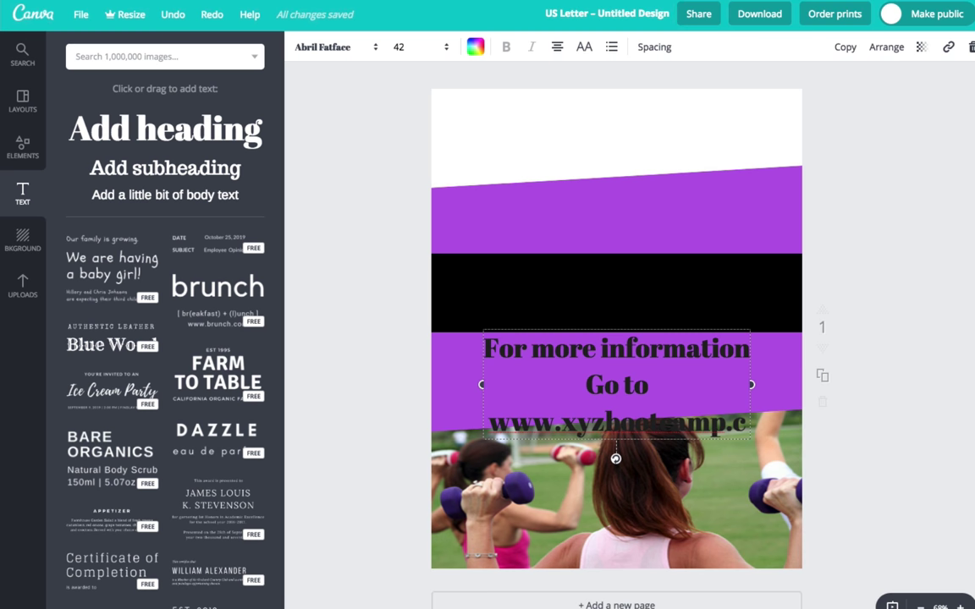
pyautogui.write('pm')
pyautogui.press('BackSpace')
pyautogui.press('BackSpace')
pyautogui.write('om')
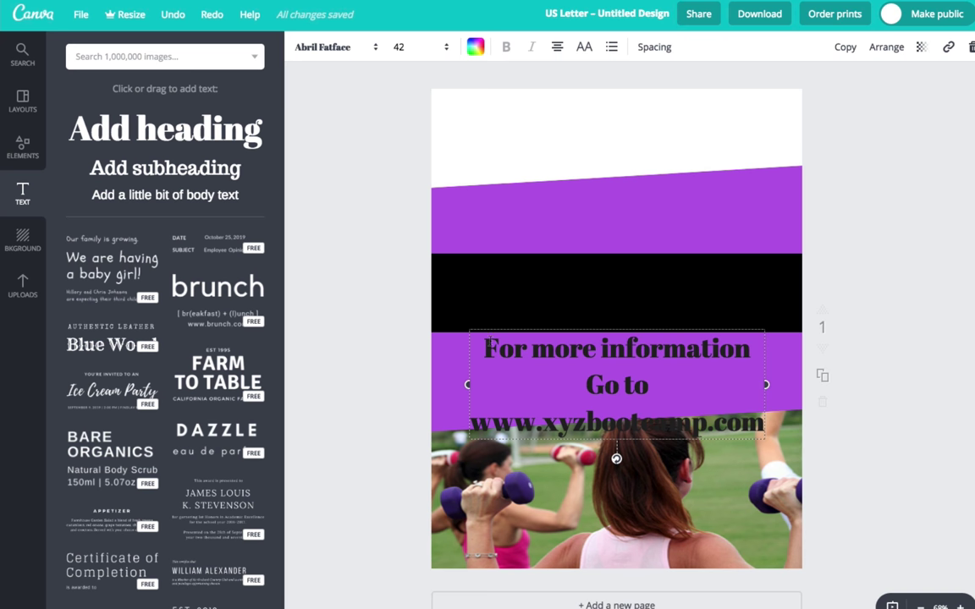
pyautogui.moveTo(483, 350); pyautogui.dragTo(800, 450)
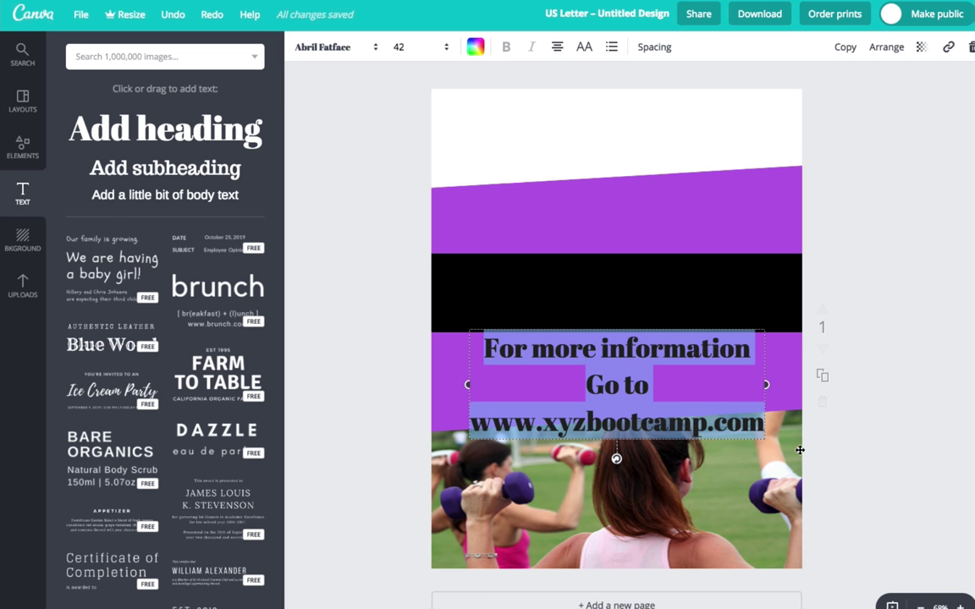
# Colour the selected heading text white and set its font to Aileron Heavy
pyautogui.click(475, 48)
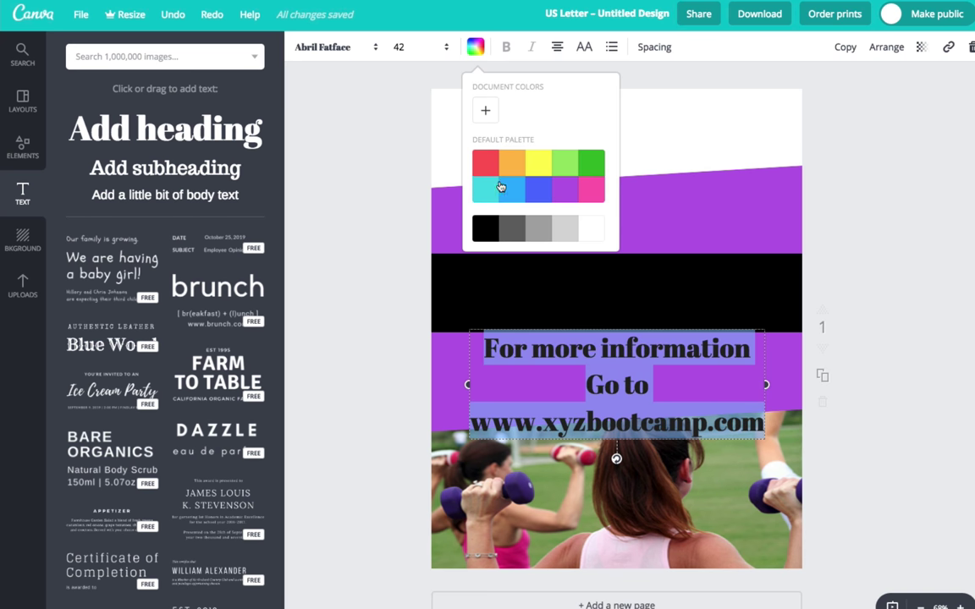
pyautogui.click(587, 226)
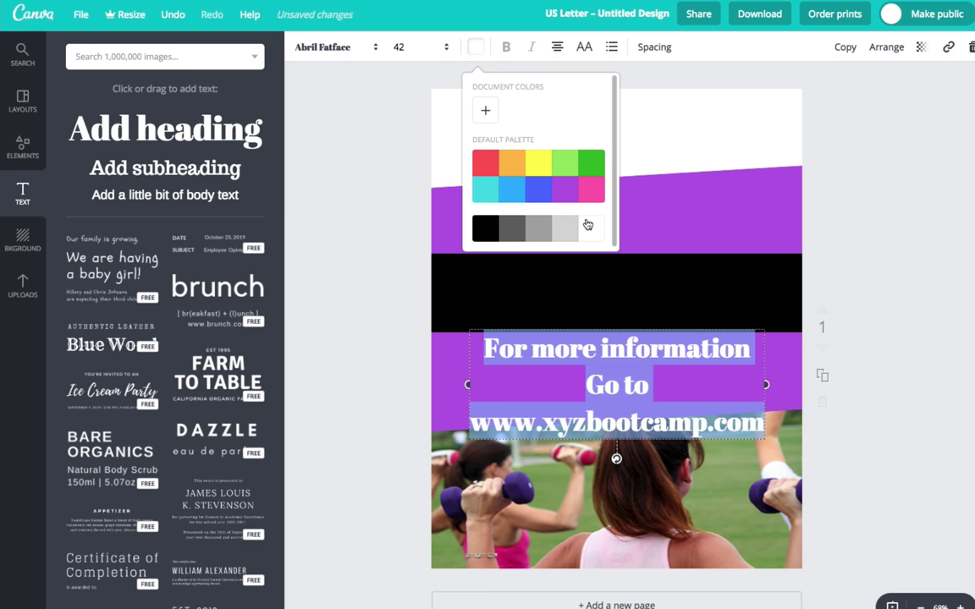
pyautogui.click(356, 47)
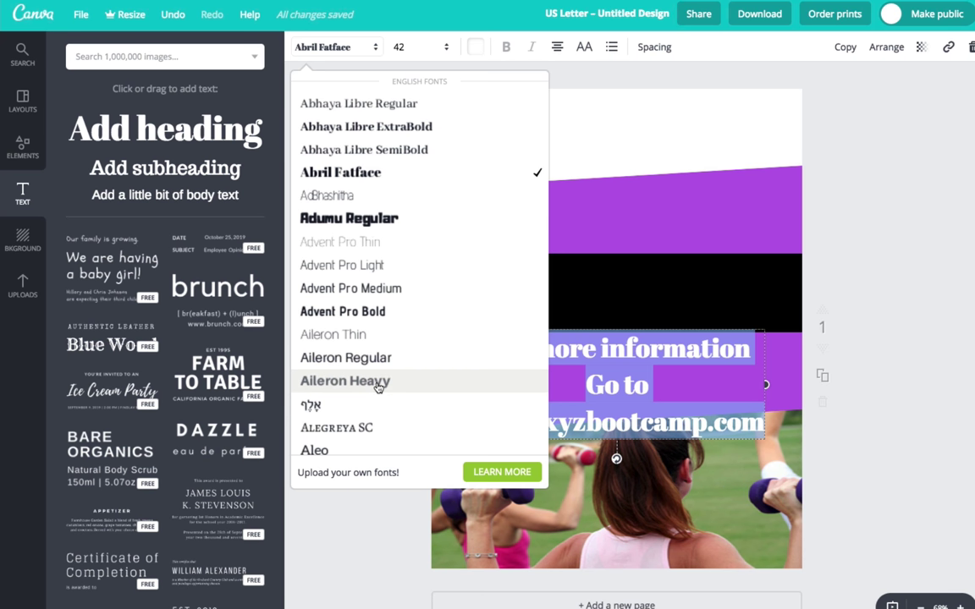
pyautogui.click(378, 382)
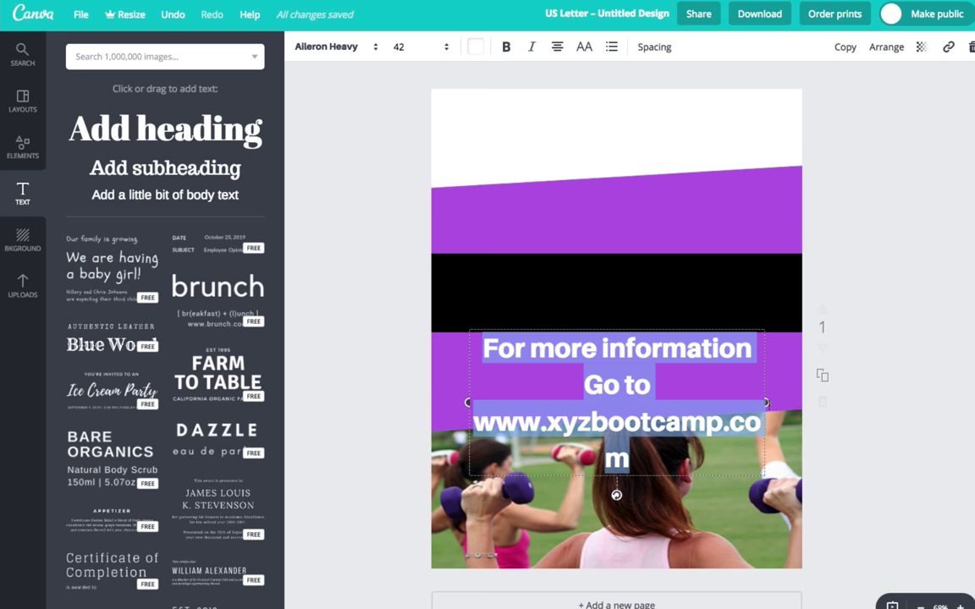
# Widen the info text box and nudge it up onto the black stripe
pyautogui.moveTo(767, 403); pyautogui.dragTo(871, 405)
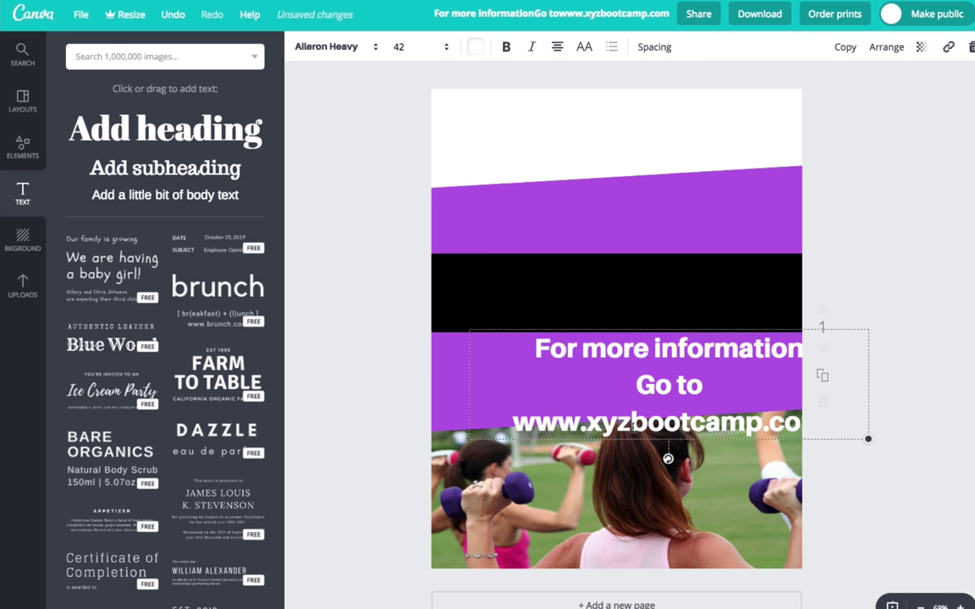
pyautogui.hotkey('shift', 'Up')
pyautogui.hotkey('shift', 'Up')
pyautogui.hotkey('shift', 'Up')
pyautogui.hotkey('shift', 'Up')
pyautogui.hotkey('shift', 'Up')
pyautogui.hotkey('shift', 'Up')
pyautogui.hotkey('shift', 'Up')
pyautogui.hotkey('shift', 'Up')
pyautogui.hotkey('shift', 'Up')
pyautogui.hotkey('shift', 'Up')
pyautogui.hotkey('shift', 'Up')
pyautogui.hotkey('shift', 'Up')
pyautogui.hotkey('shift', 'Up')
pyautogui.hotkey('shift', 'Up')
pyautogui.hotkey('shift', 'Up')
pyautogui.hotkey('shift', 'Up')
pyautogui.hotkey('shift', 'Up')
pyautogui.hotkey('shift', 'Up')
pyautogui.hotkey('shift', 'Up')
pyautogui.hotkey('shift', 'Up')
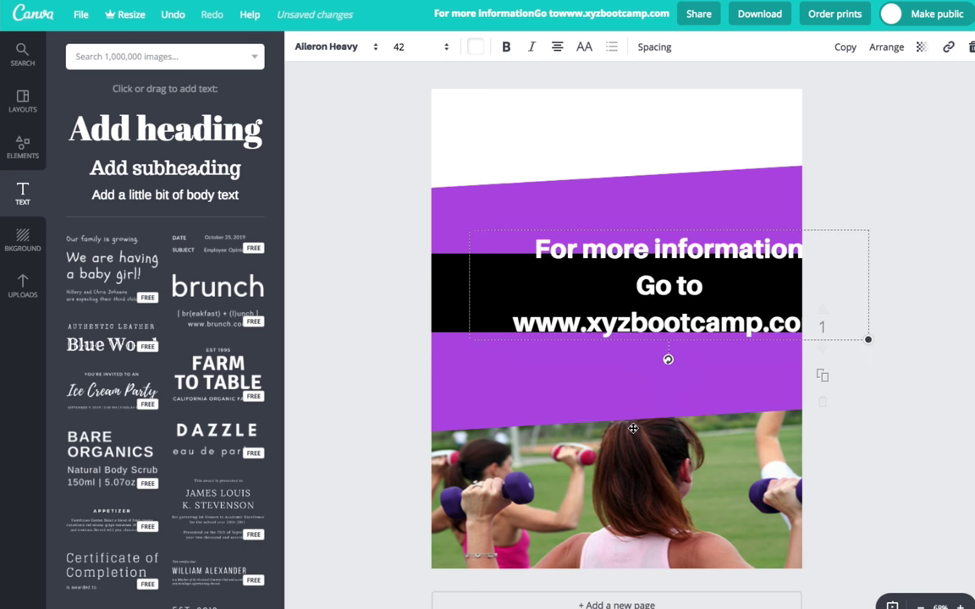
pyautogui.hotkey('shift', 'Left')
pyautogui.hotkey('shift', 'Left')
pyautogui.hotkey('shift', 'Left')
pyautogui.hotkey('shift', 'Left')
pyautogui.hotkey('shift', 'Left')
pyautogui.hotkey('shift', 'Left')
pyautogui.hotkey('shift', 'Down')
pyautogui.hotkey('shift', 'Down')
pyautogui.hotkey('shift', 'Down')
pyautogui.hotkey('shift', 'Down')
pyautogui.hotkey('shift', 'Down')
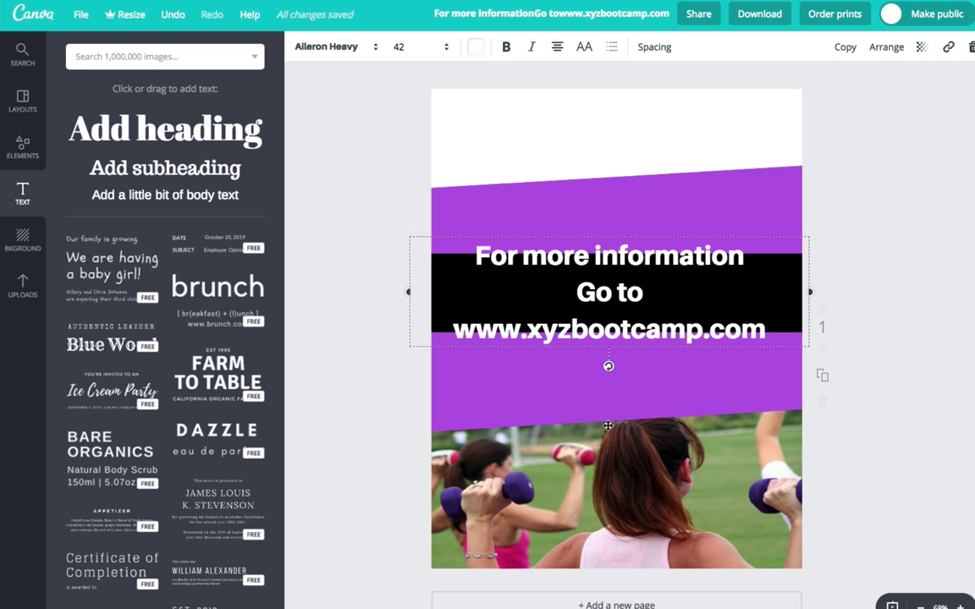
# Select all the heading text and reduce its font size to 28
pyautogui.doubleClick(606, 328)
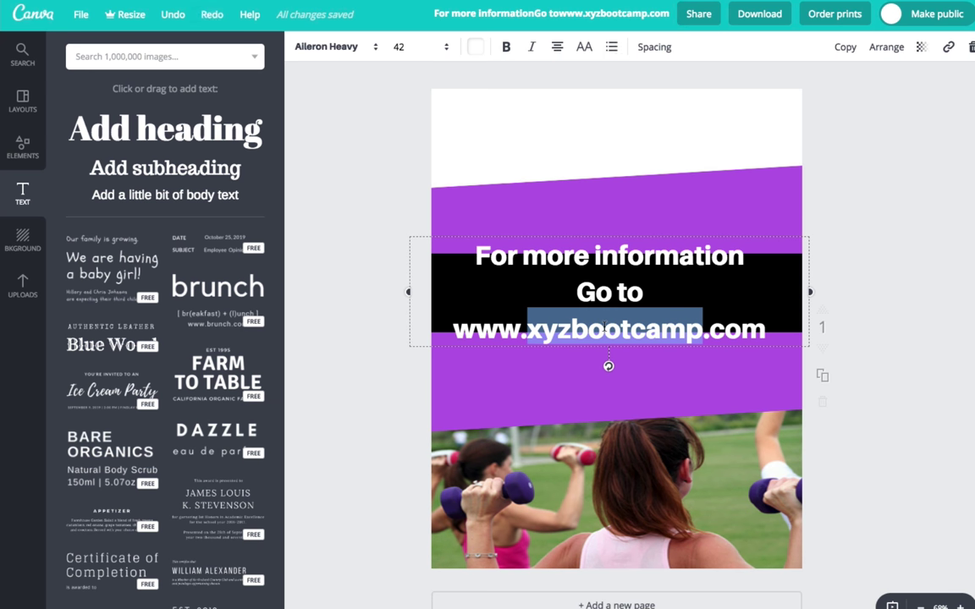
pyautogui.hotkey('ctrl', 'a')
pyautogui.click(446, 47)
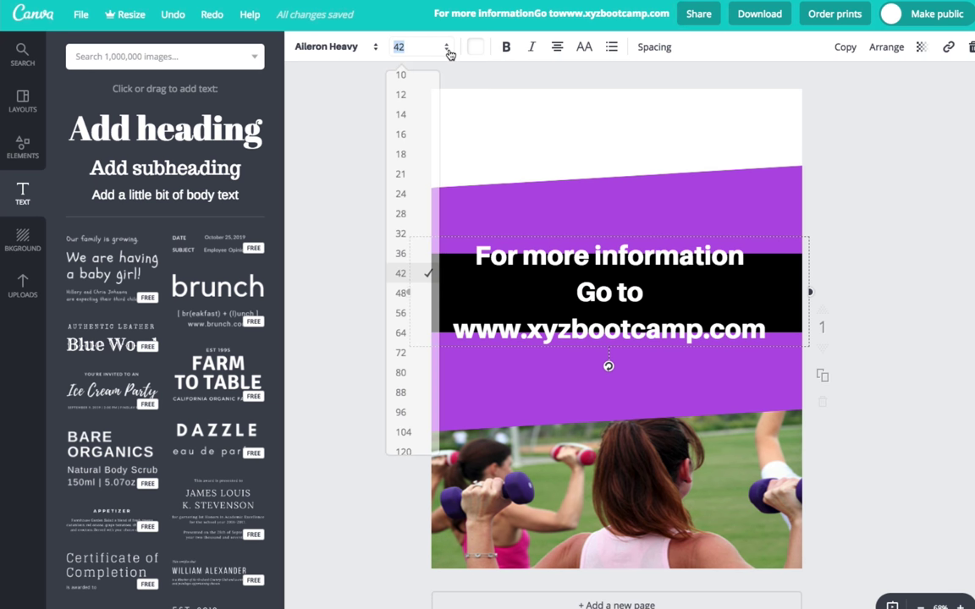
pyautogui.click(401, 253)
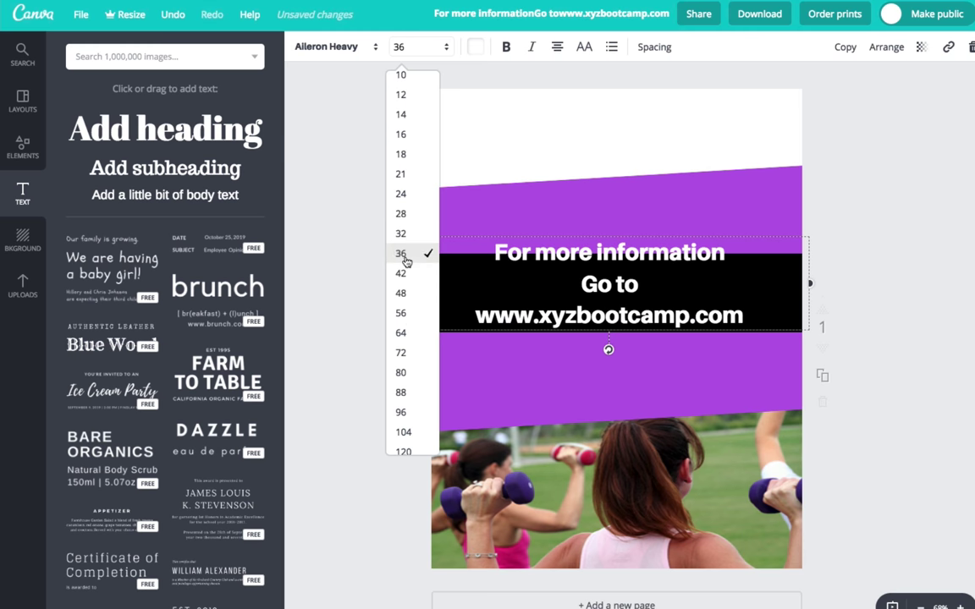
pyautogui.click(436, 53)
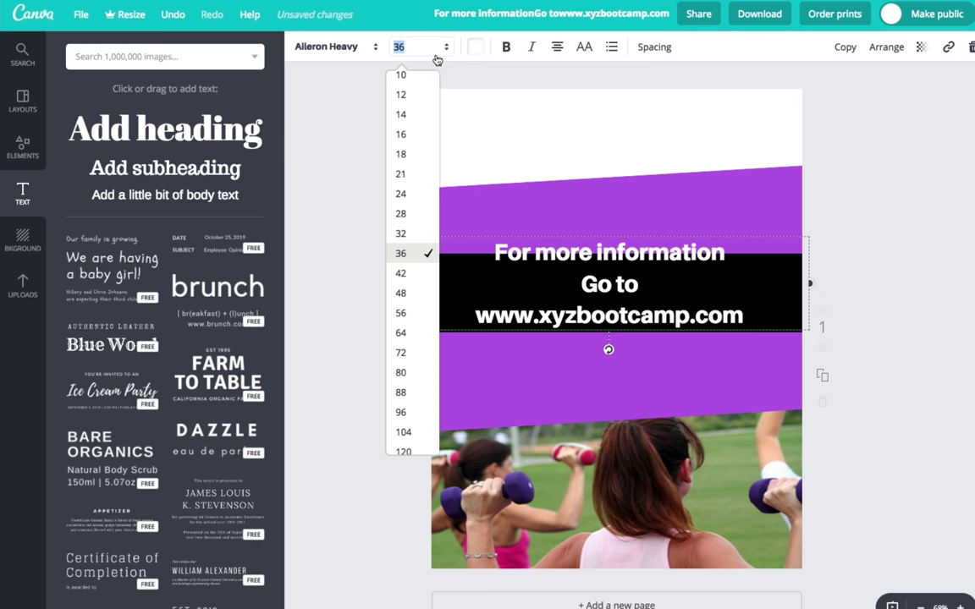
pyautogui.click(407, 205)
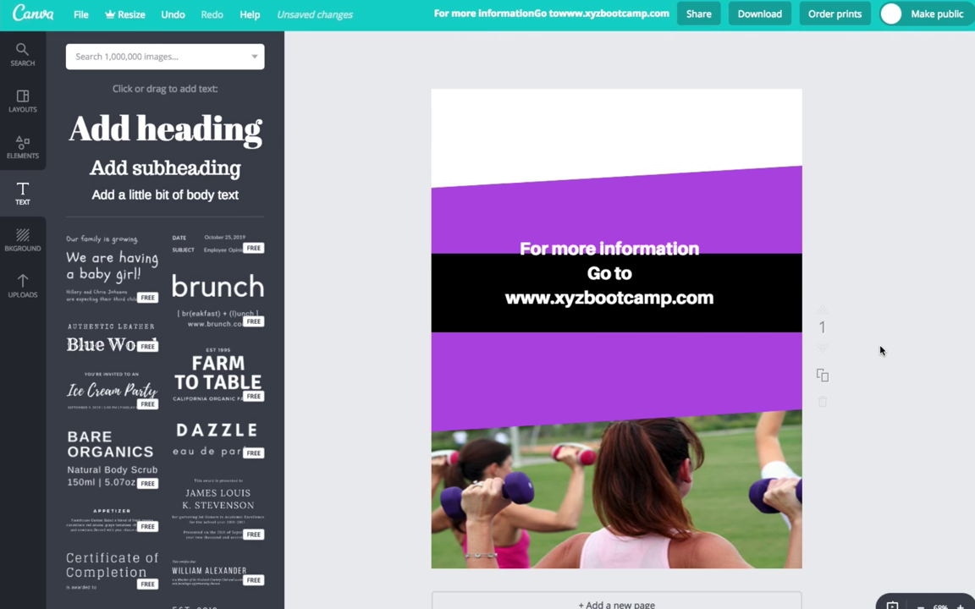
# Fine-tune the text position so it sits centred inside the black stripe
pyautogui.moveTo(700, 306); pyautogui.dragTo(700, 311)
pyautogui.press('Down')
pyautogui.press('Down')
pyautogui.press('Down')
pyautogui.press('Down')
pyautogui.press('Down')
pyautogui.press('Down')
pyautogui.press('Down')
pyautogui.press('Down')
pyautogui.press('Down')
pyautogui.press('Down')
pyautogui.press('Down')
pyautogui.press('Down')
pyautogui.press('Down')
pyautogui.press('Down')
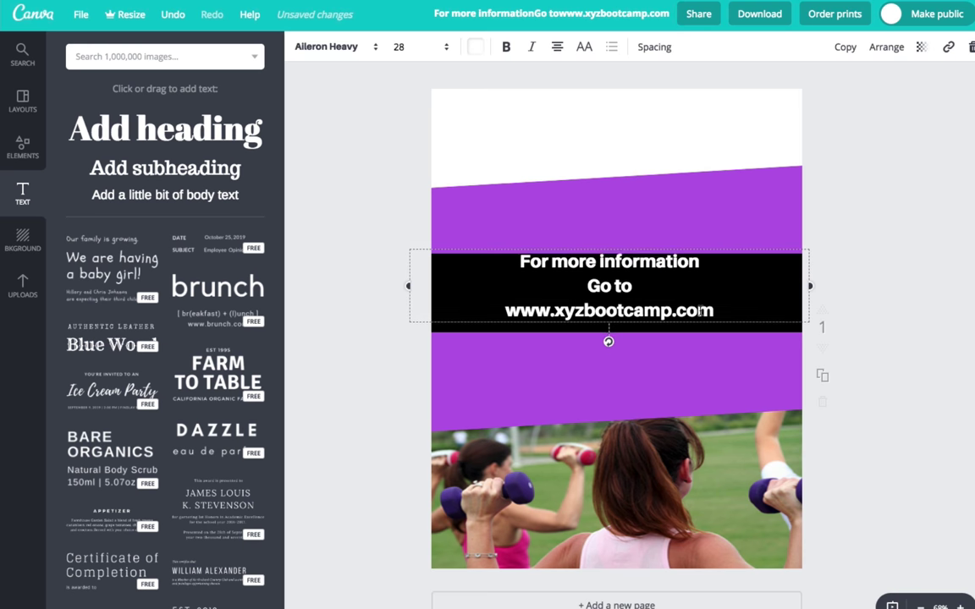
pyautogui.press('Down')
pyautogui.press('Down')
pyautogui.press('Right')
pyautogui.press('Right')
pyautogui.press('Right')
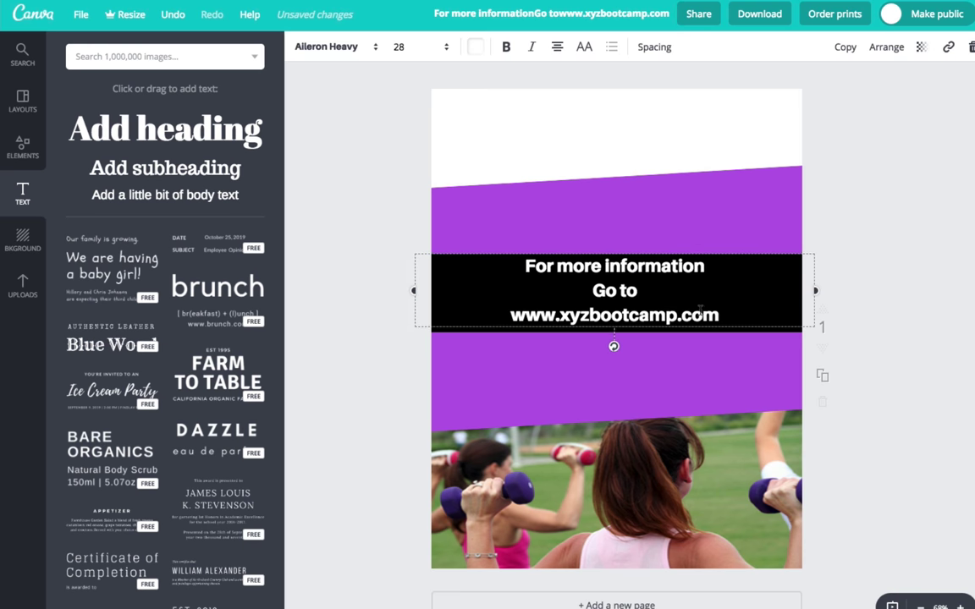
pyautogui.press('Left')
pyautogui.press('Left')
pyautogui.press('Down')
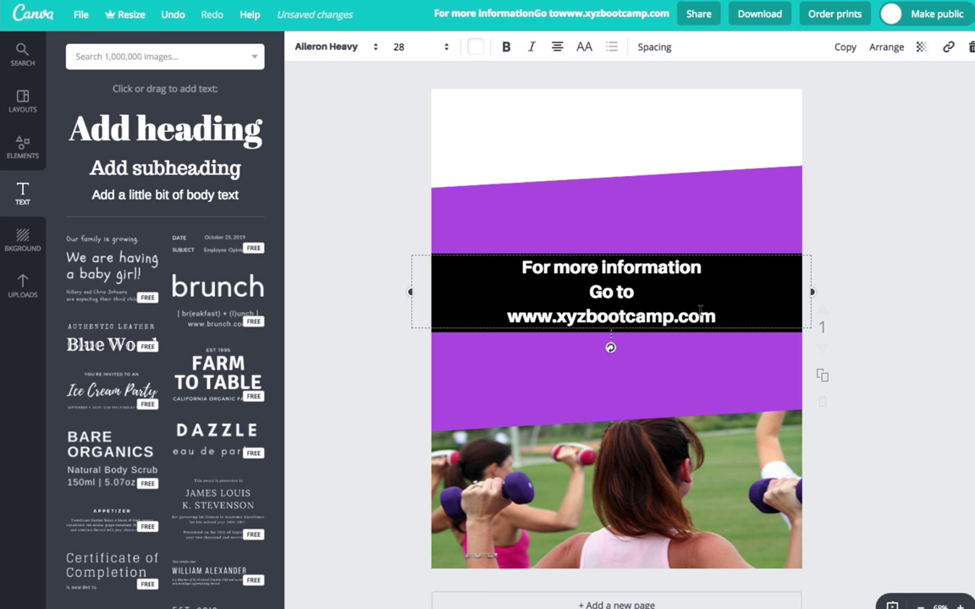
pyautogui.click(820, 322)
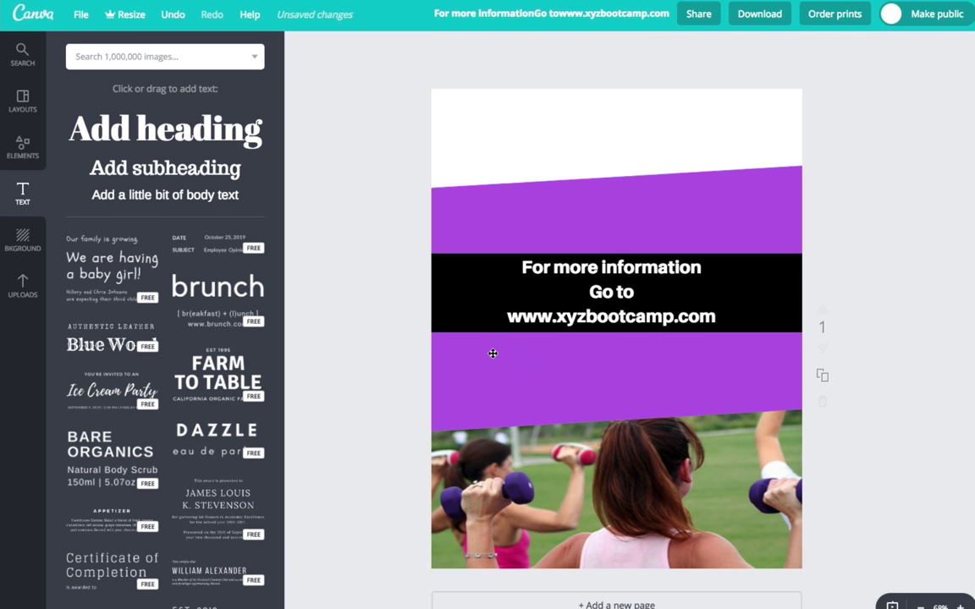
# Add the pointing instructor photo from Uploads and move it to the lower purple band's left
pyautogui.click(24, 280)
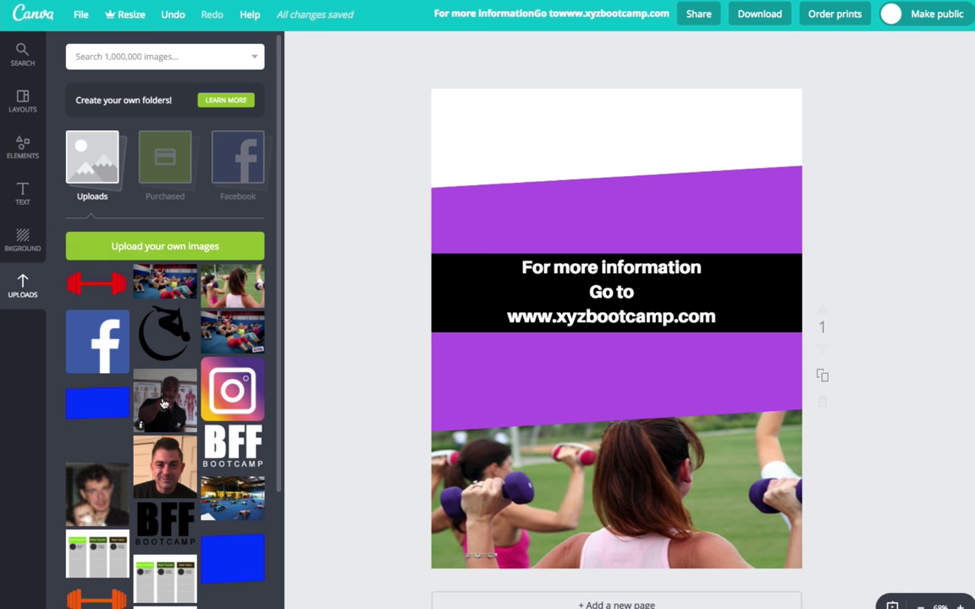
pyautogui.click(164, 404)
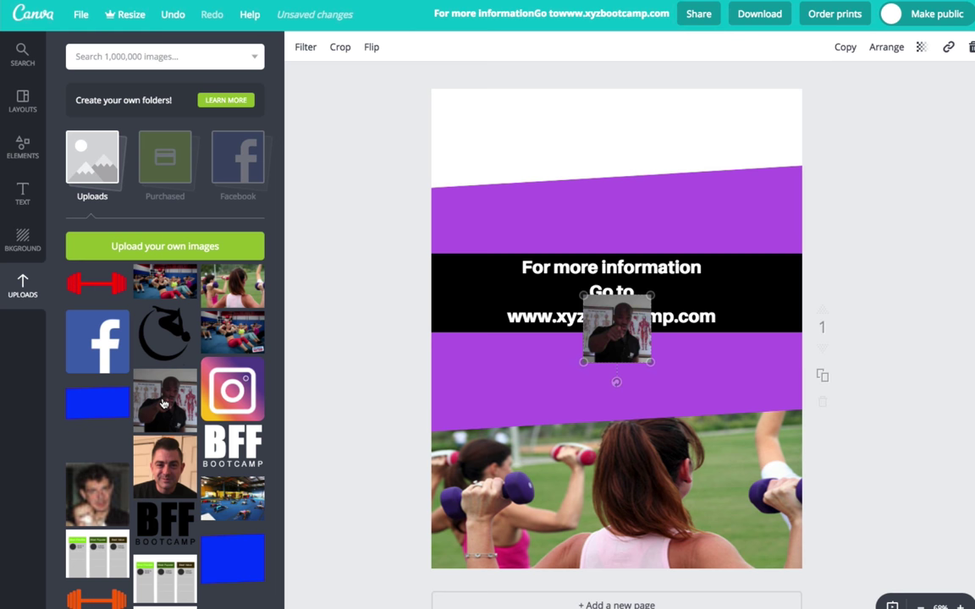
pyautogui.moveTo(609, 316); pyautogui.dragTo(475, 362)
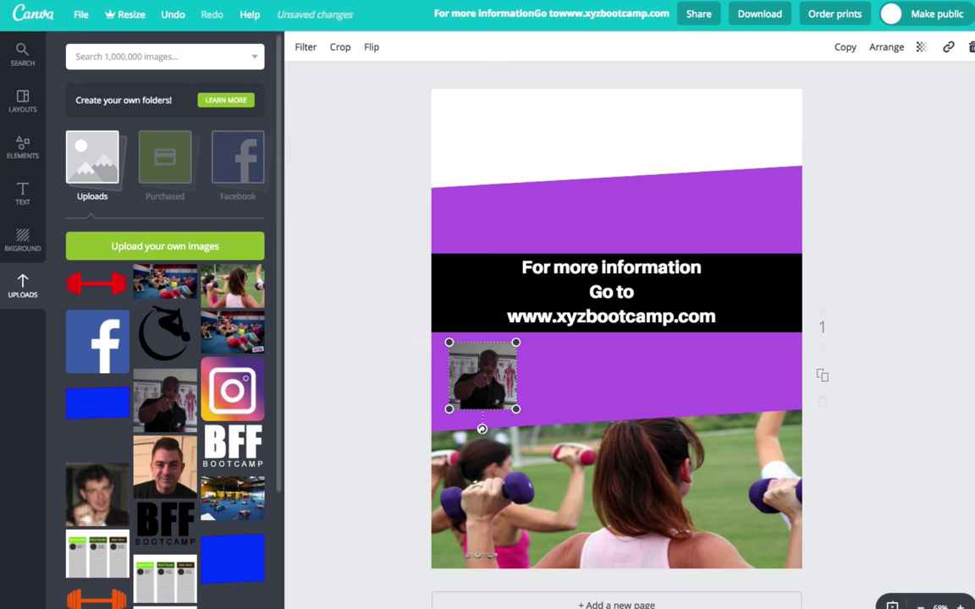
# Return to the Fliers folder in Finder and drag ig-logo-email.png into Canva's Uploads
pyautogui.click(136, 603)
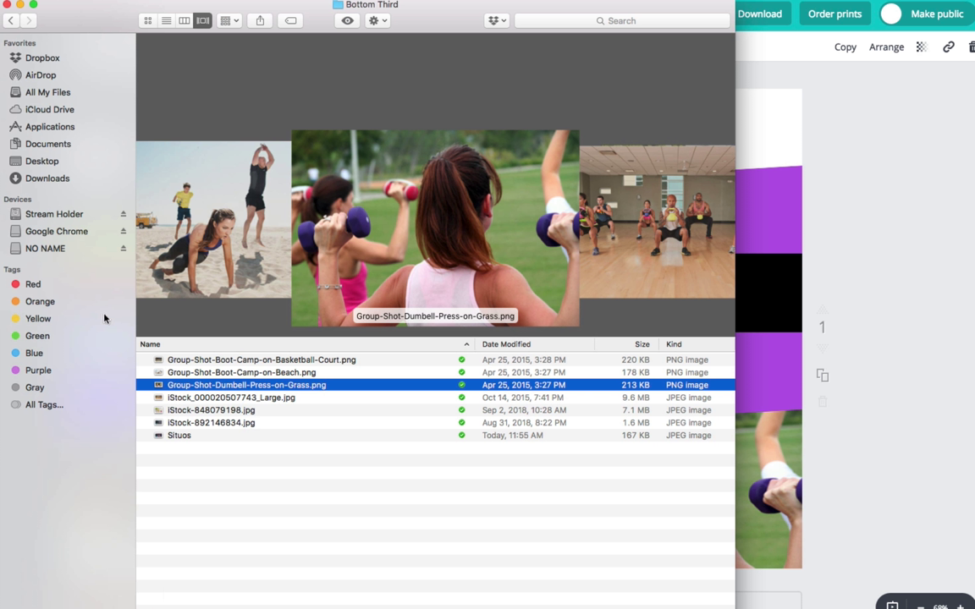
pyautogui.click(7, 21)
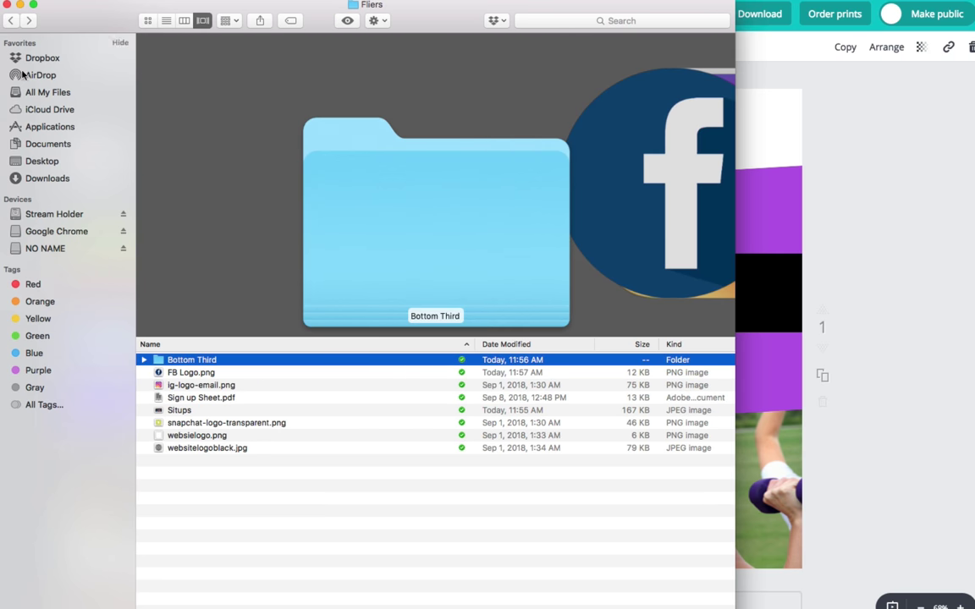
pyautogui.press('Down')
pyautogui.press('Down')
pyautogui.press('Down')
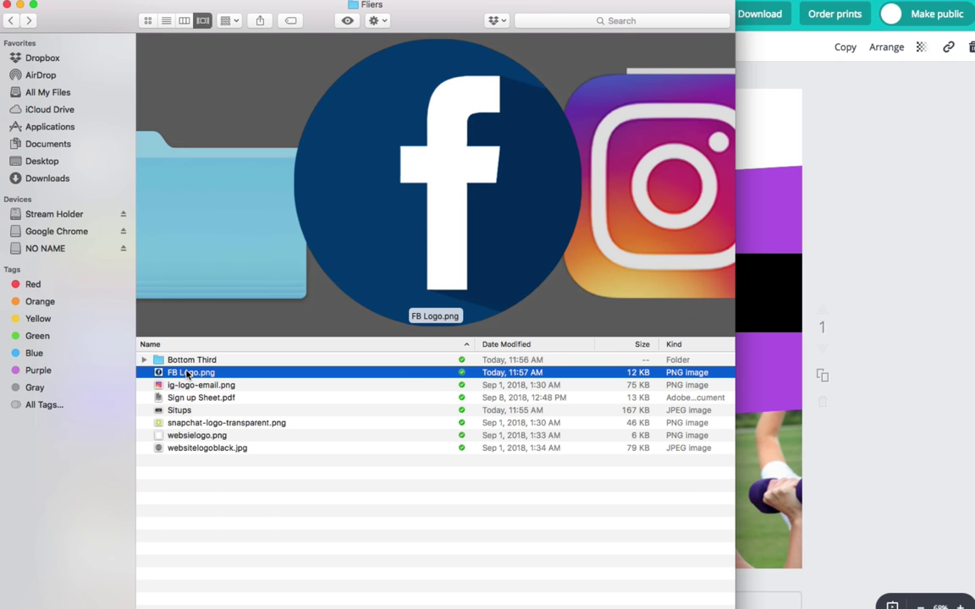
pyautogui.press('Down')
pyautogui.press('Down')
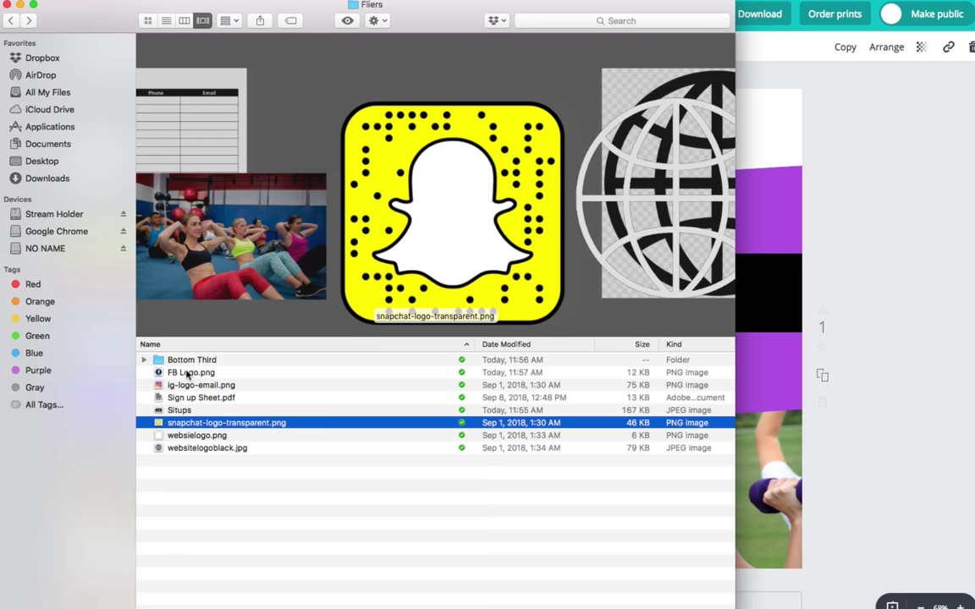
pyautogui.press('Down')
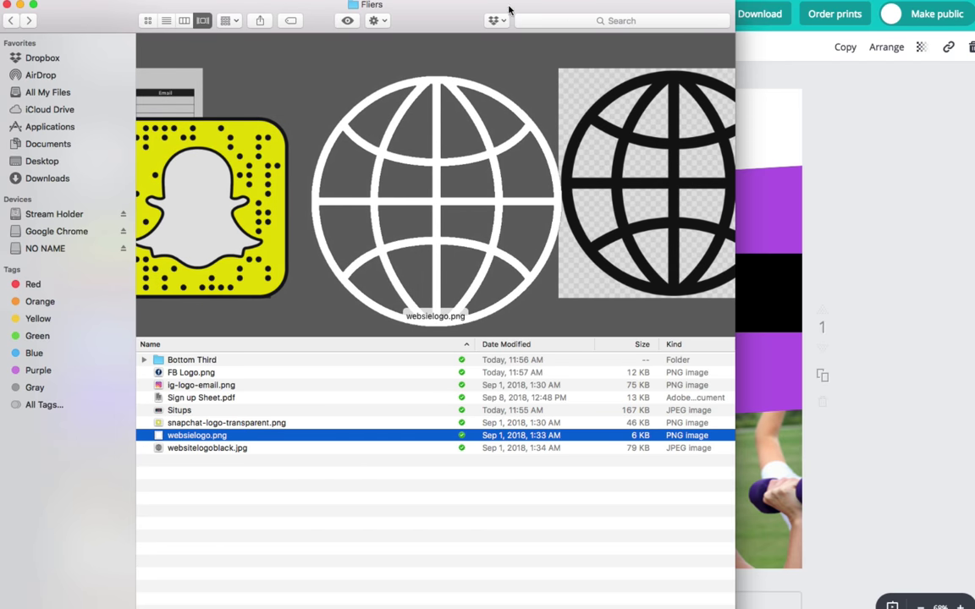
pyautogui.moveTo(509, 8); pyautogui.dragTo(414, 3)
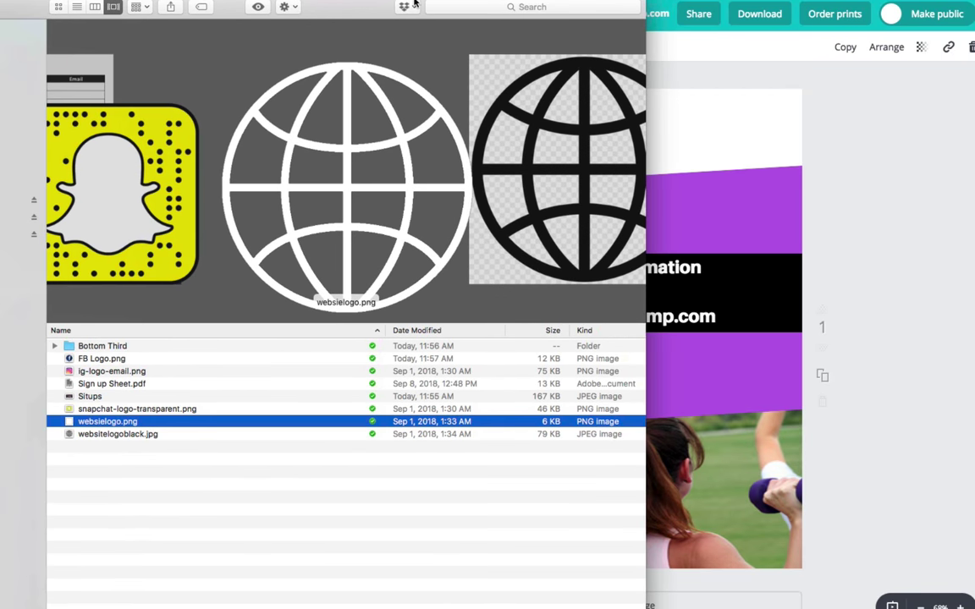
pyautogui.press('Up')
pyautogui.press('Up')
pyautogui.press('Up')
pyautogui.press('Up')
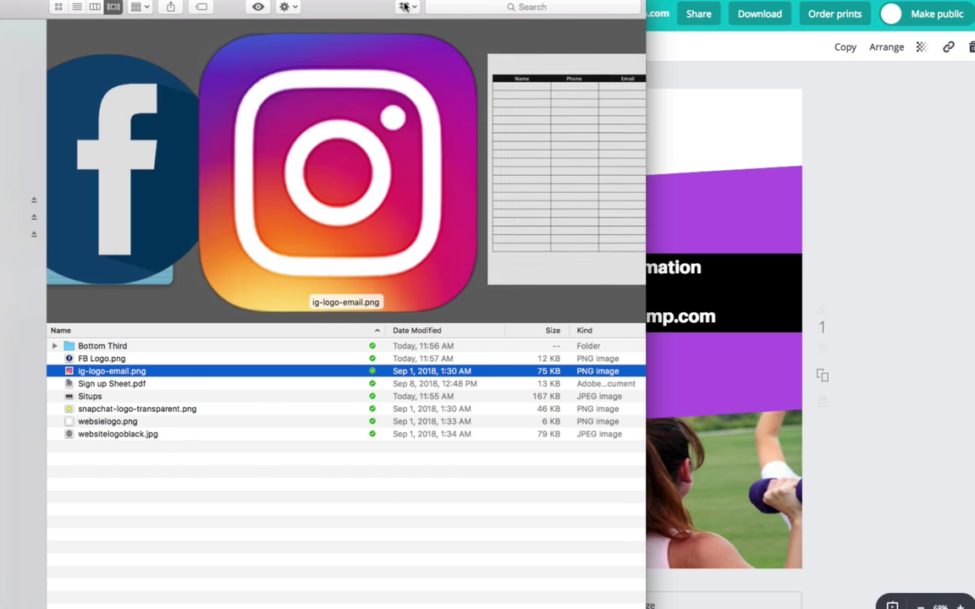
pyautogui.moveTo(73, 372); pyautogui.dragTo(719, 398)
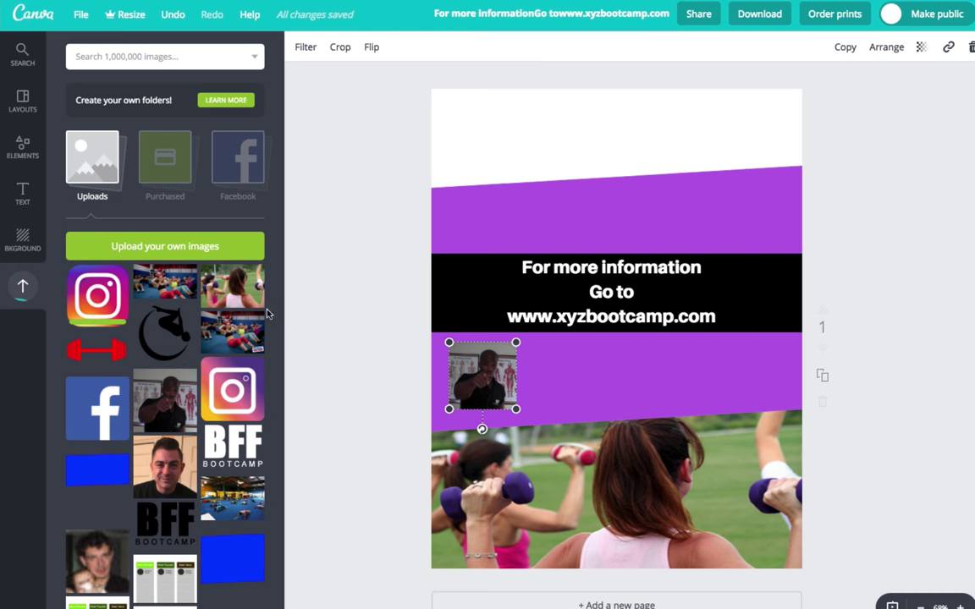
# Add the uploaded Instagram logo and shrink it to a small icon beside the instructor photo
pyautogui.click(99, 292)
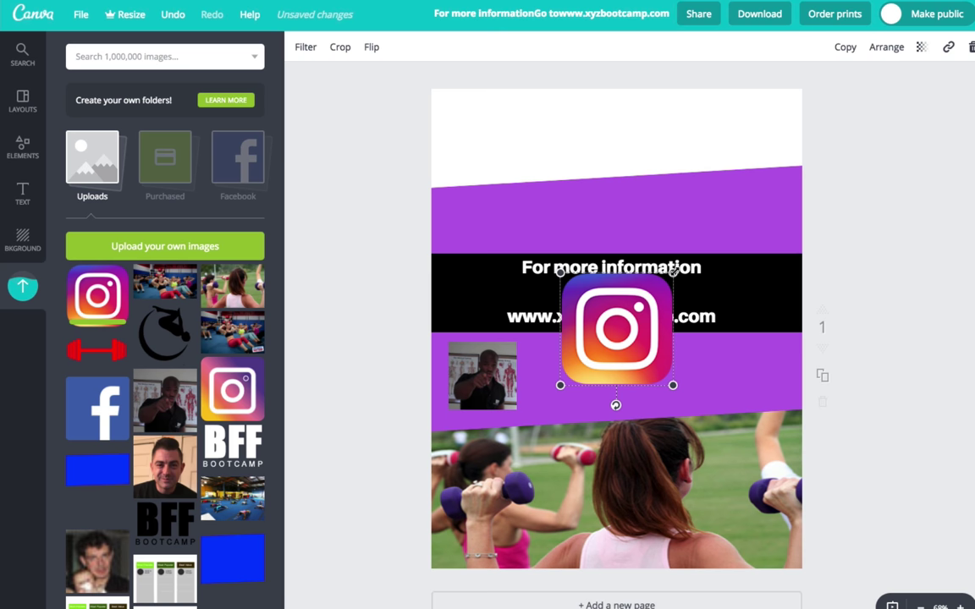
pyautogui.moveTo(633, 309); pyautogui.dragTo(559, 367)
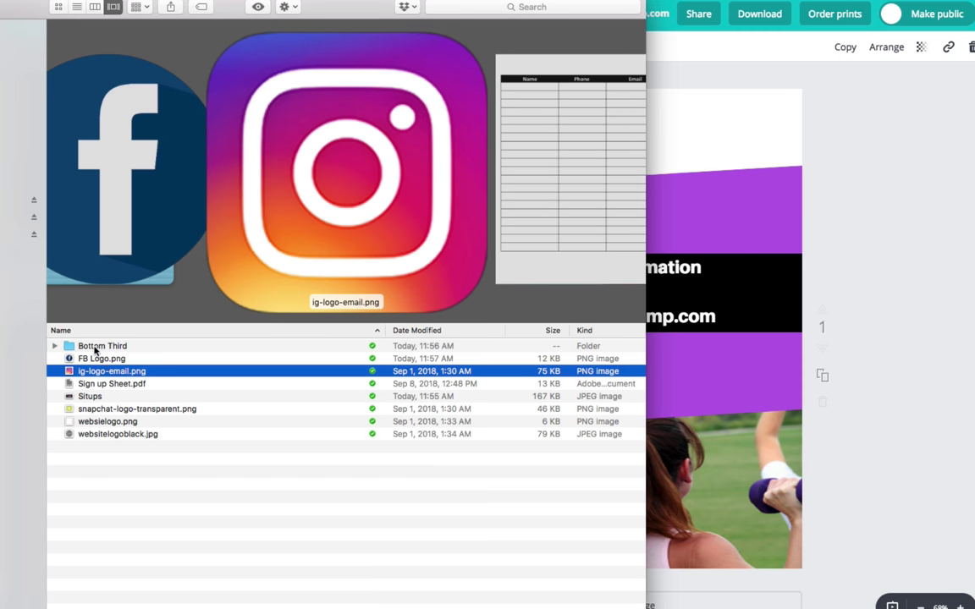
# Upload FB Logo.png from Finder, place it, and shrink it to an icon below Instagram
pyautogui.press('Up')
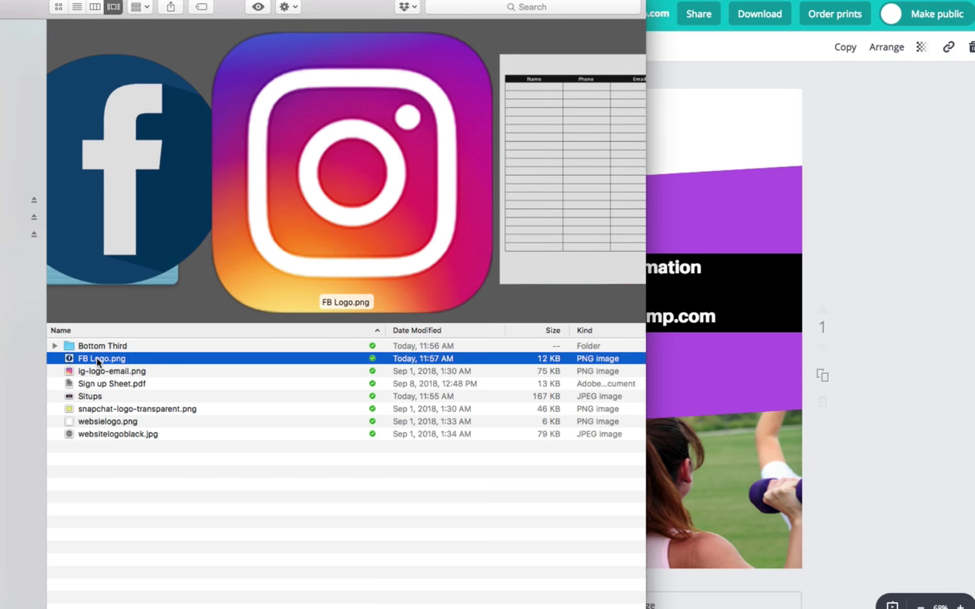
pyautogui.moveTo(97, 358); pyautogui.dragTo(711, 411)
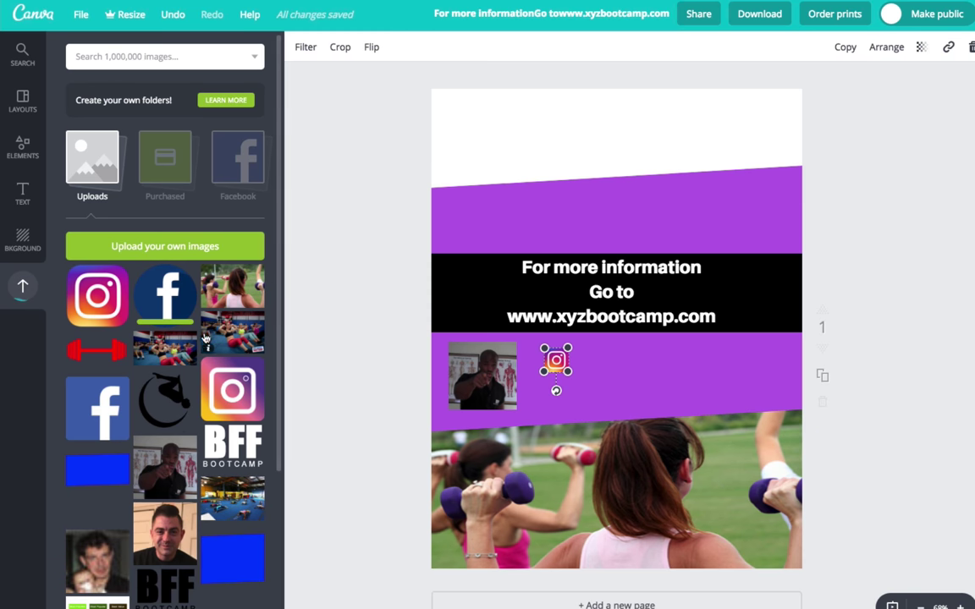
pyautogui.click(148, 269)
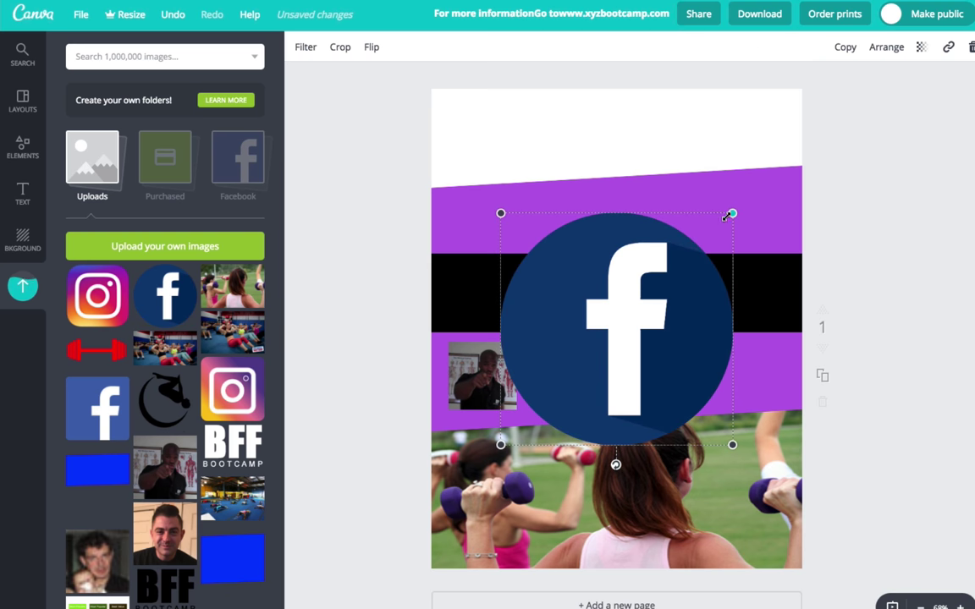
pyautogui.moveTo(733, 213); pyautogui.dragTo(557, 398)
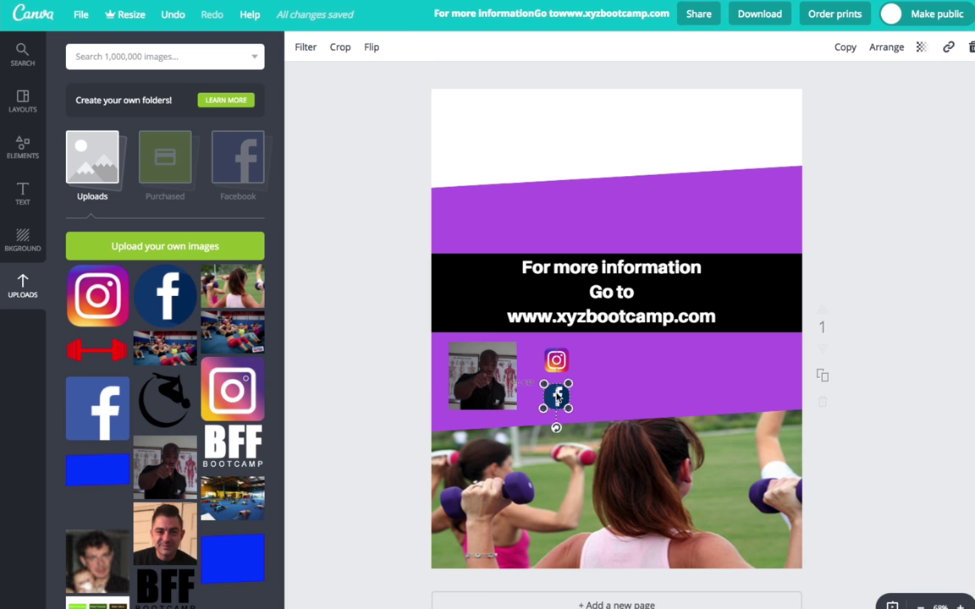
pyautogui.click(27, 194)
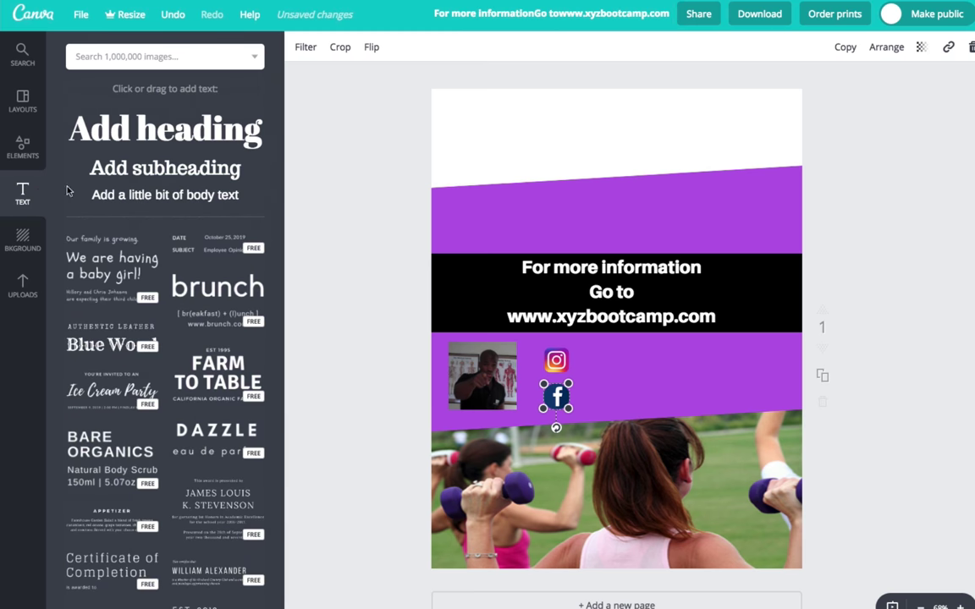
pyautogui.moveTo(137, 194); pyautogui.dragTo(559, 312)
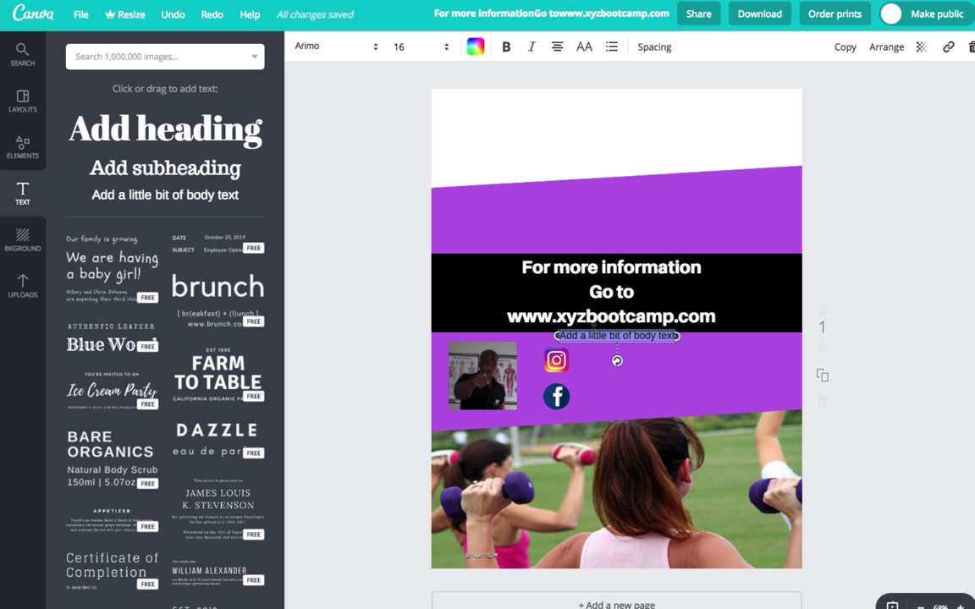
pyautogui.click(505, 49)
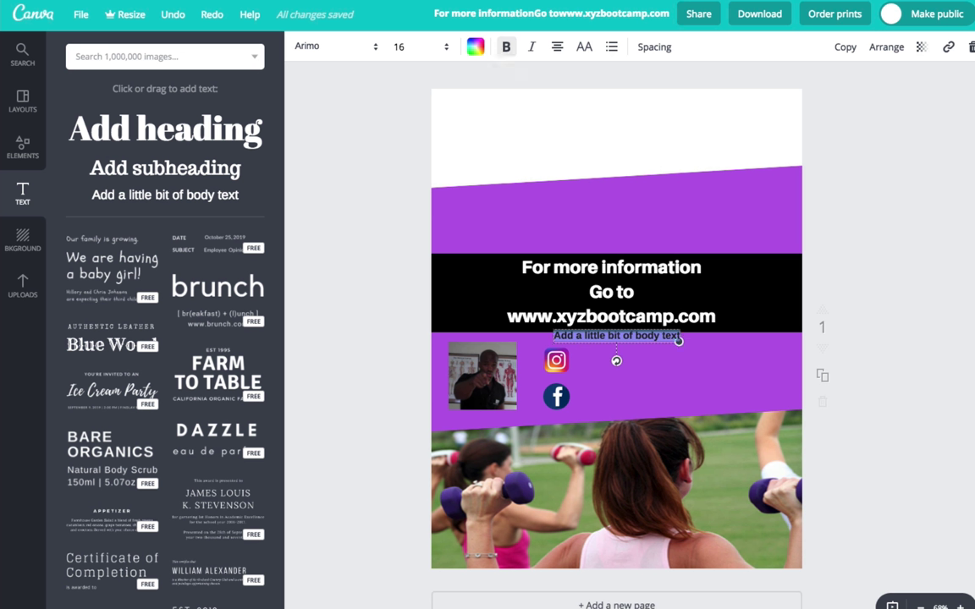
pyautogui.write('@XY')
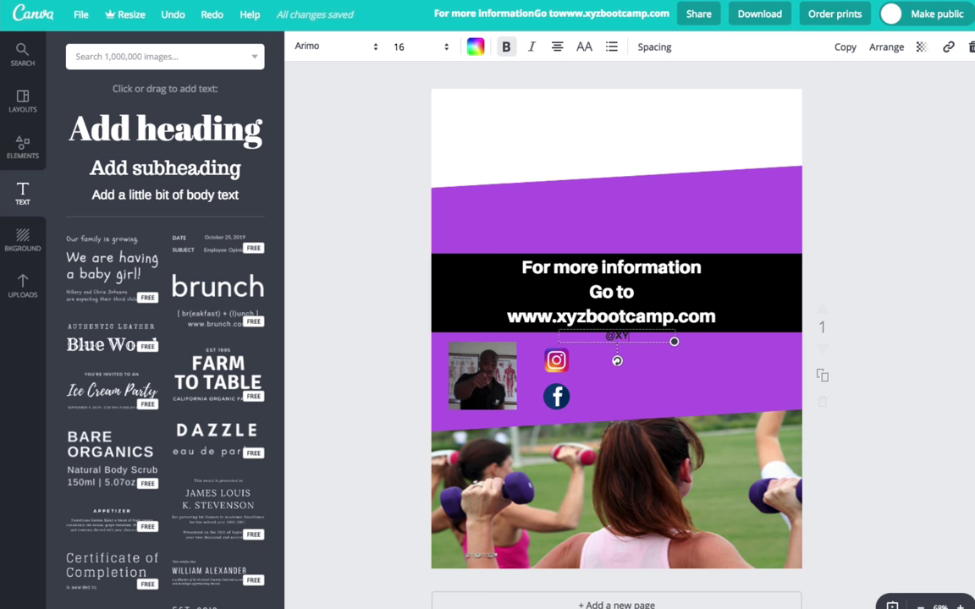
pyautogui.write('ZBootcamp')
pyautogui.click(476, 49)
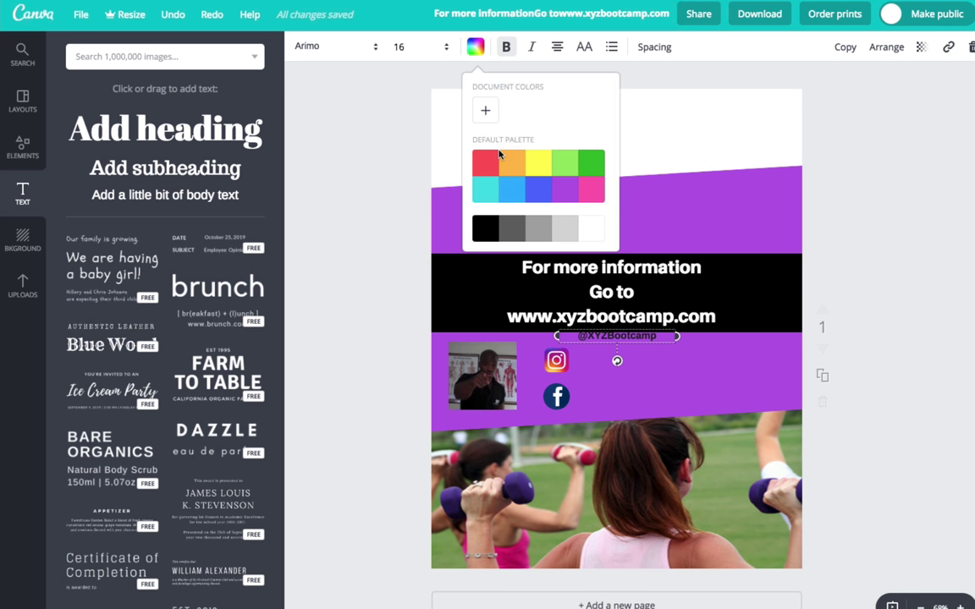
pyautogui.click(586, 227)
pyautogui.click(650, 401)
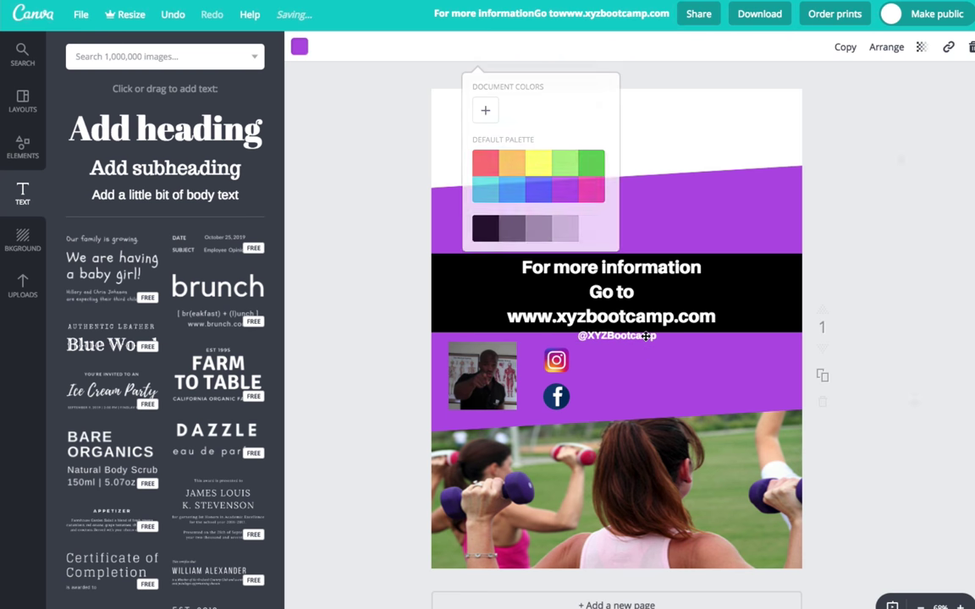
pyautogui.click(629, 336)
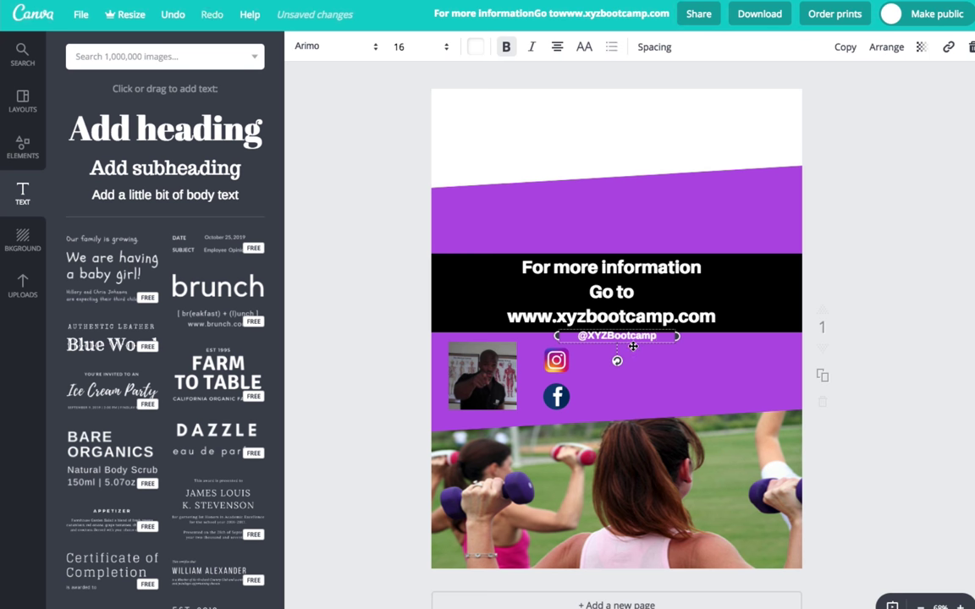
pyautogui.moveTo(633, 346); pyautogui.dragTo(634, 367)
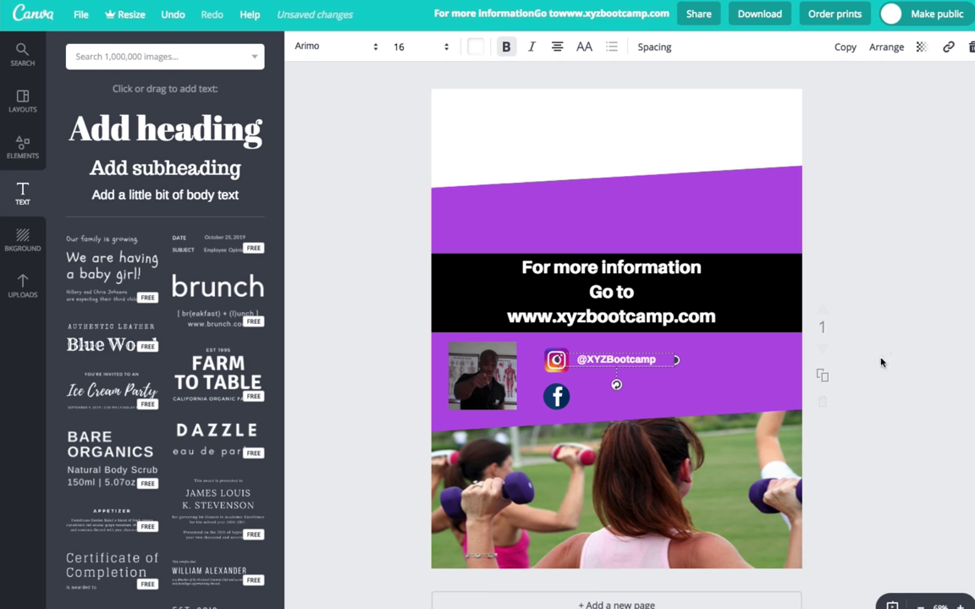
pyautogui.click(900, 364)
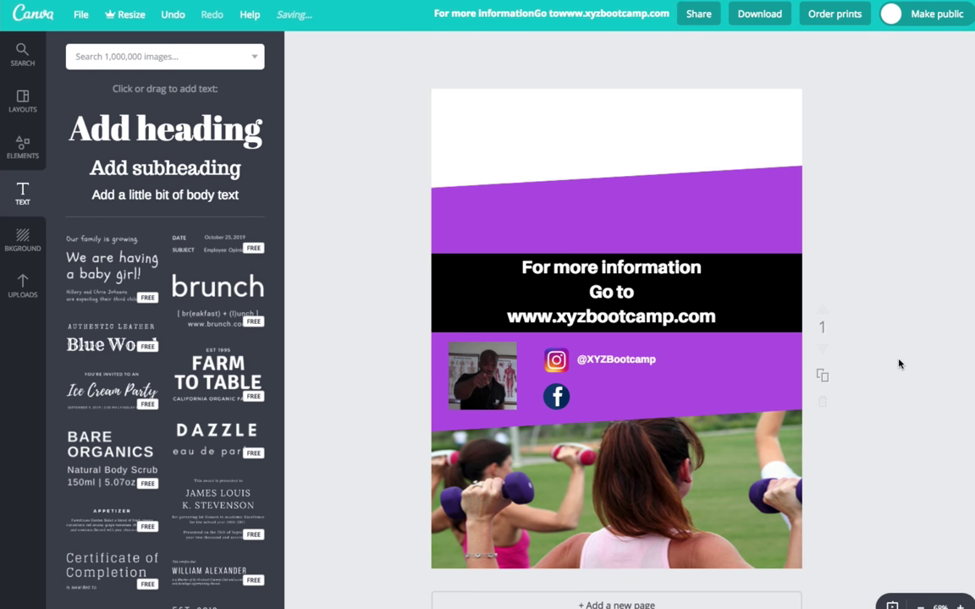
pyautogui.click(625, 361)
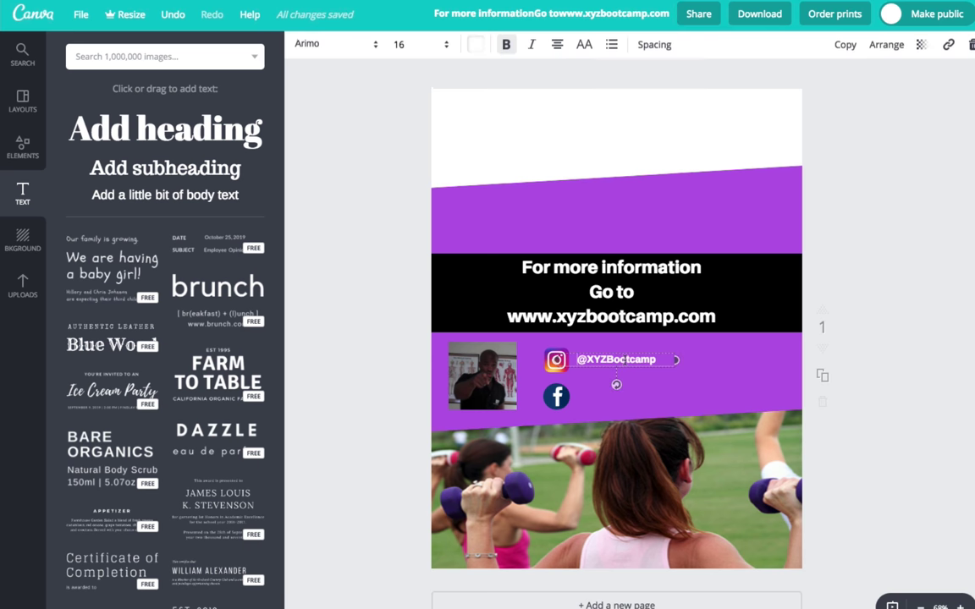
pyautogui.click(845, 48)
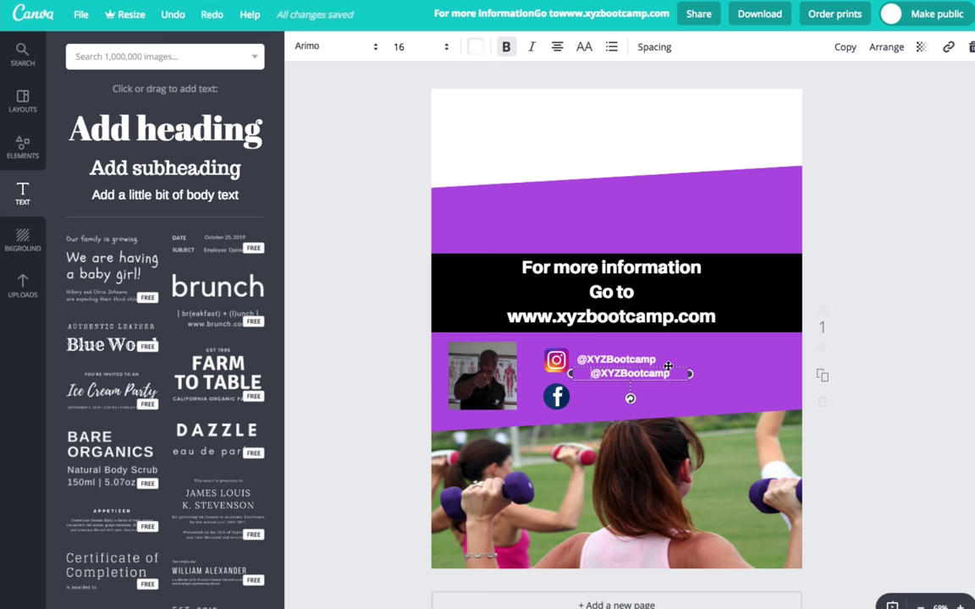
pyautogui.moveTo(668, 365); pyautogui.dragTo(653, 388)
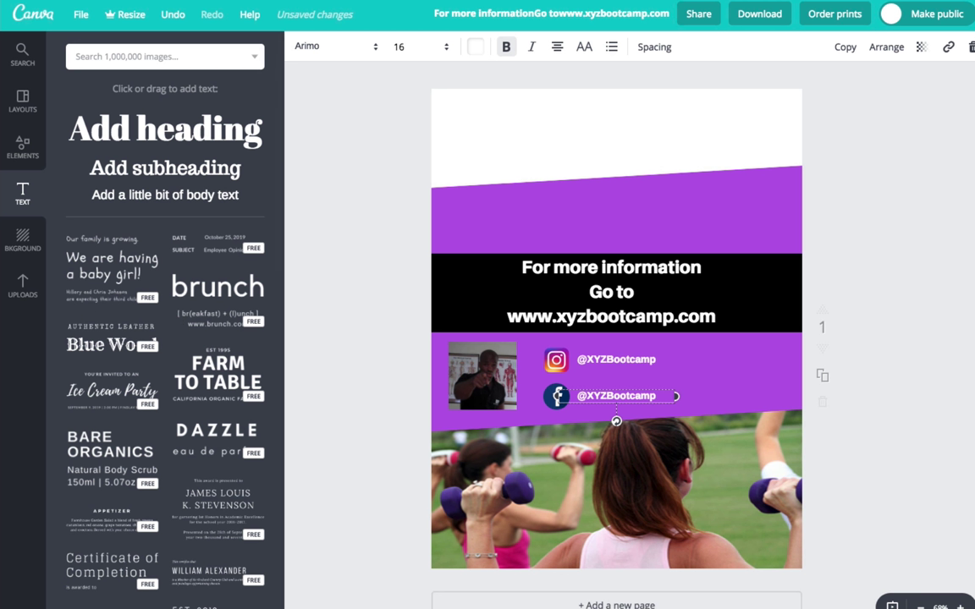
# Drag snapchat-logo-transparent.png from Finder into Canva's Uploads panel
pyautogui.press('super+Tab')
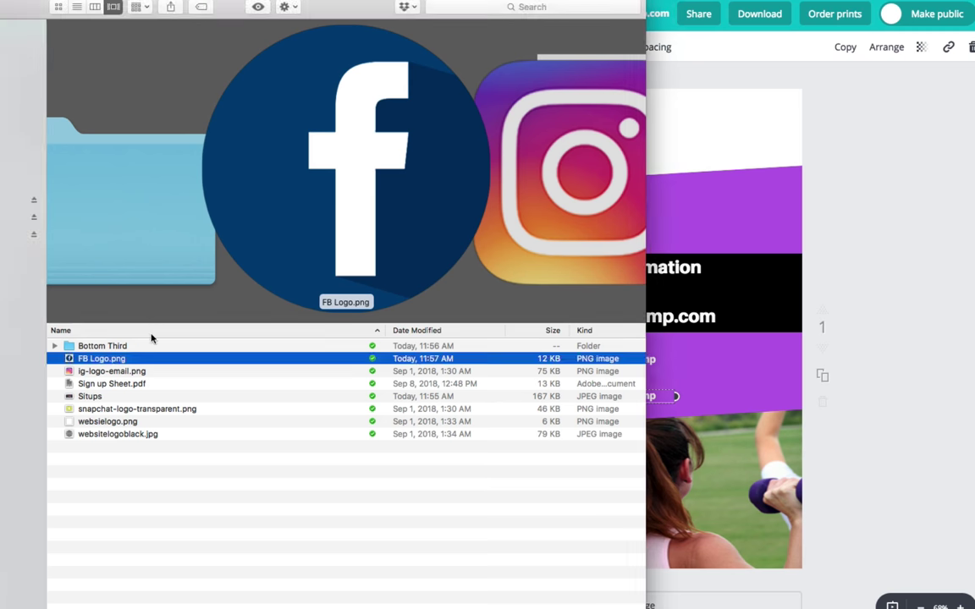
pyautogui.click(150, 409)
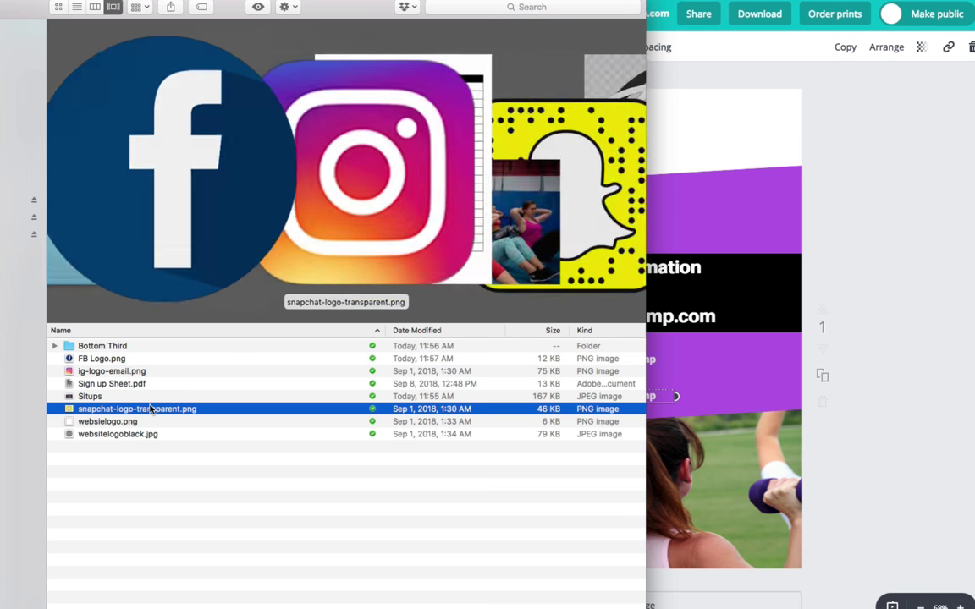
pyautogui.moveTo(100, 411); pyautogui.dragTo(675, 396)
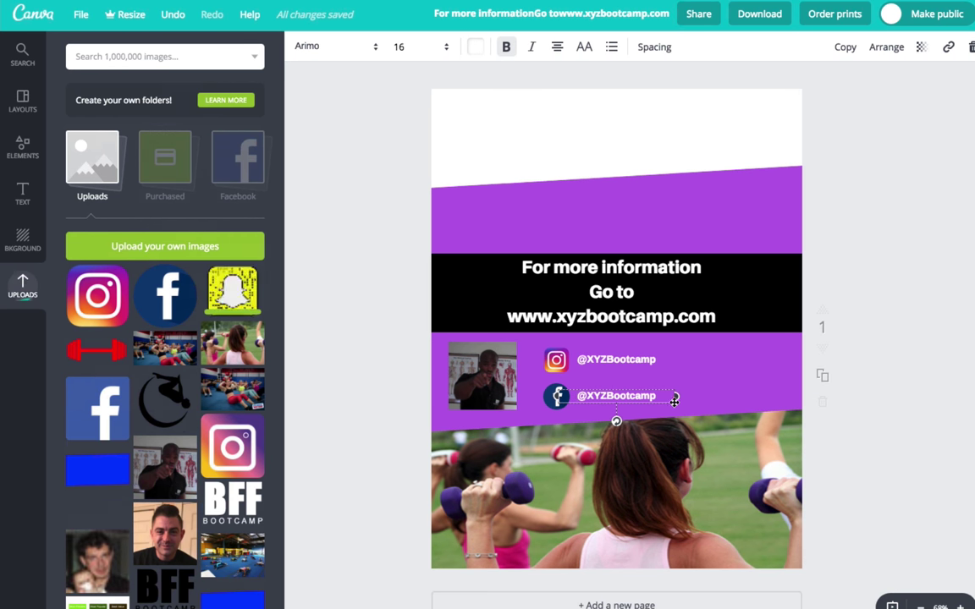
# Add the Snapchat logo as a small icon, lower the Facebook handle, and shrink the Facebook icon
pyautogui.click(222, 290)
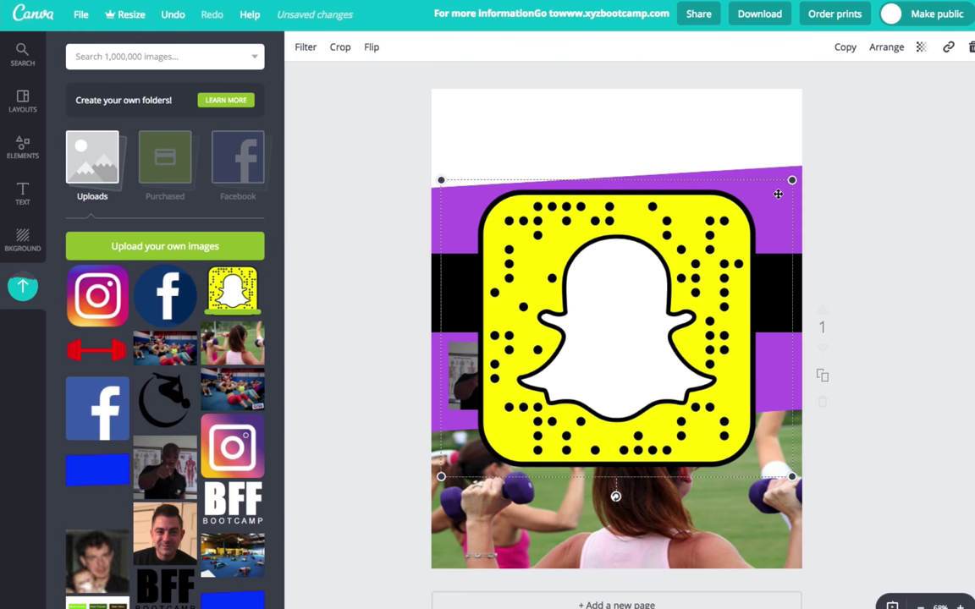
pyautogui.moveTo(793, 179); pyautogui.dragTo(489, 436)
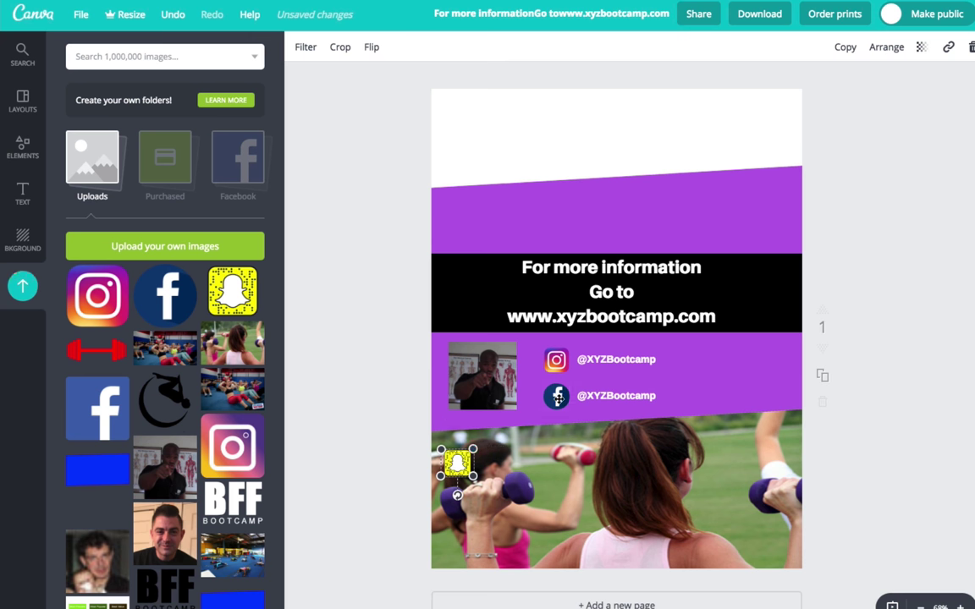
pyautogui.moveTo(556, 403); pyautogui.dragTo(557, 410)
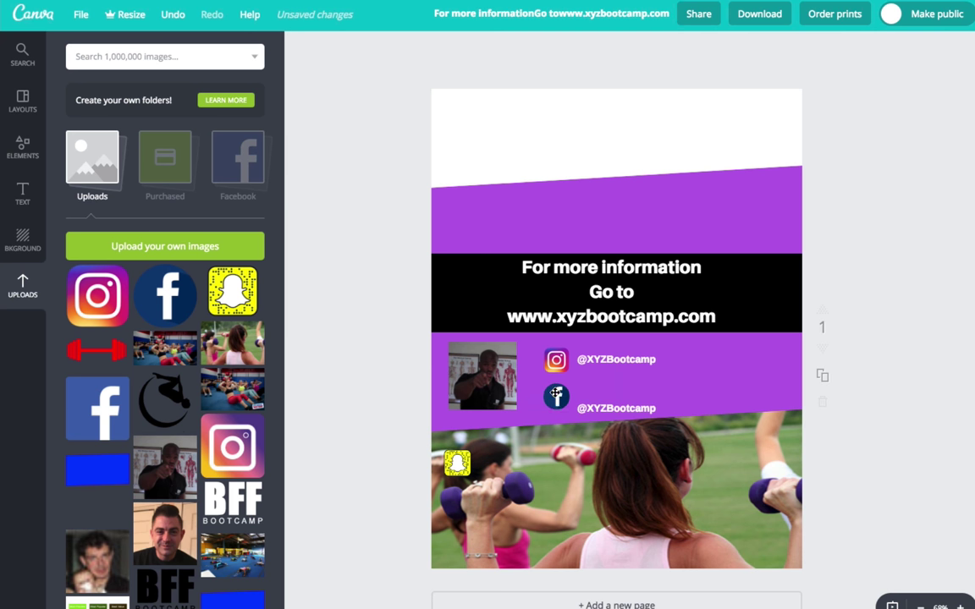
pyautogui.click(554, 394)
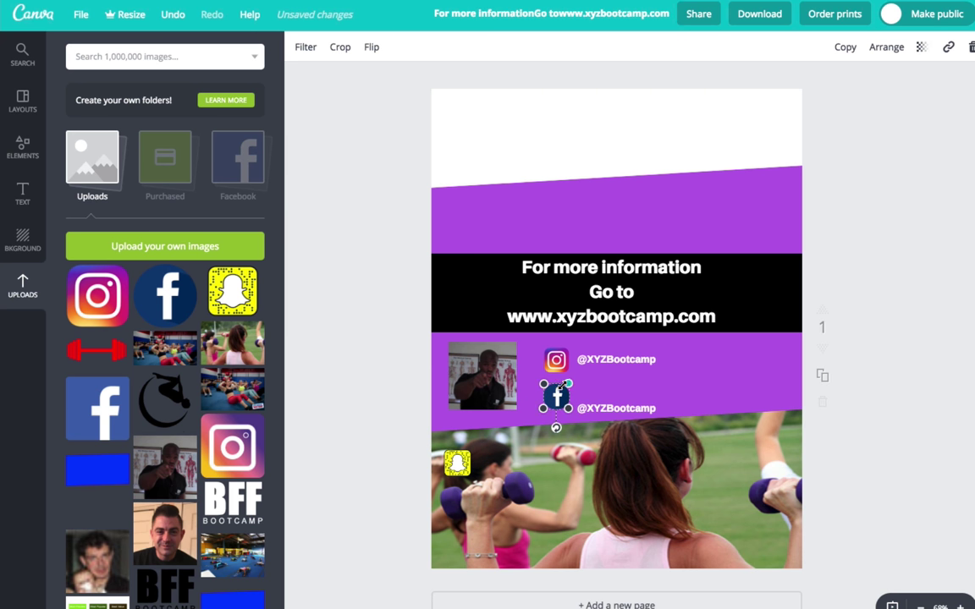
pyautogui.moveTo(560, 385); pyautogui.dragTo(562, 412)
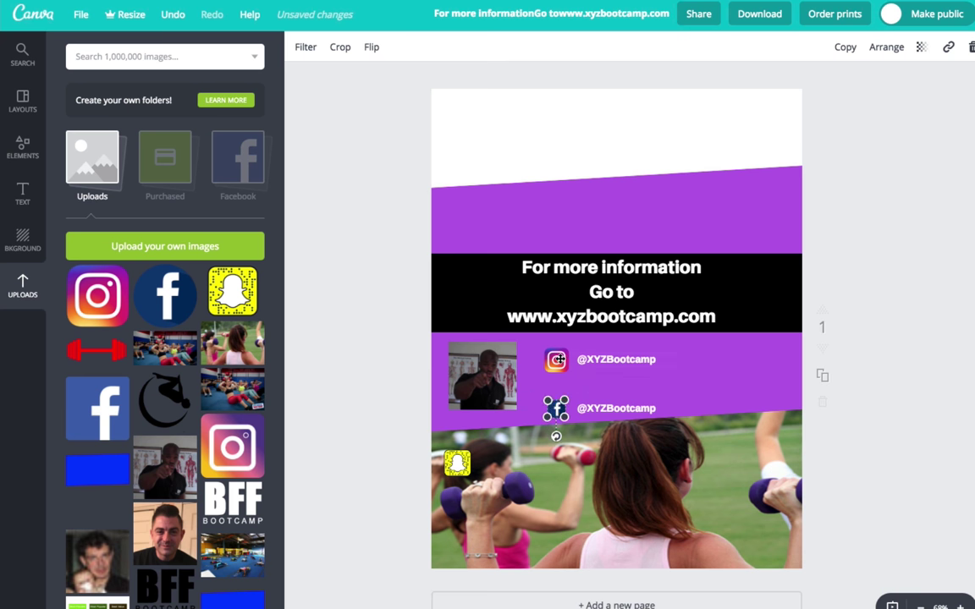
# Nudge the Instagram handle up and align the Instagram icon with it
pyautogui.click(559, 359)
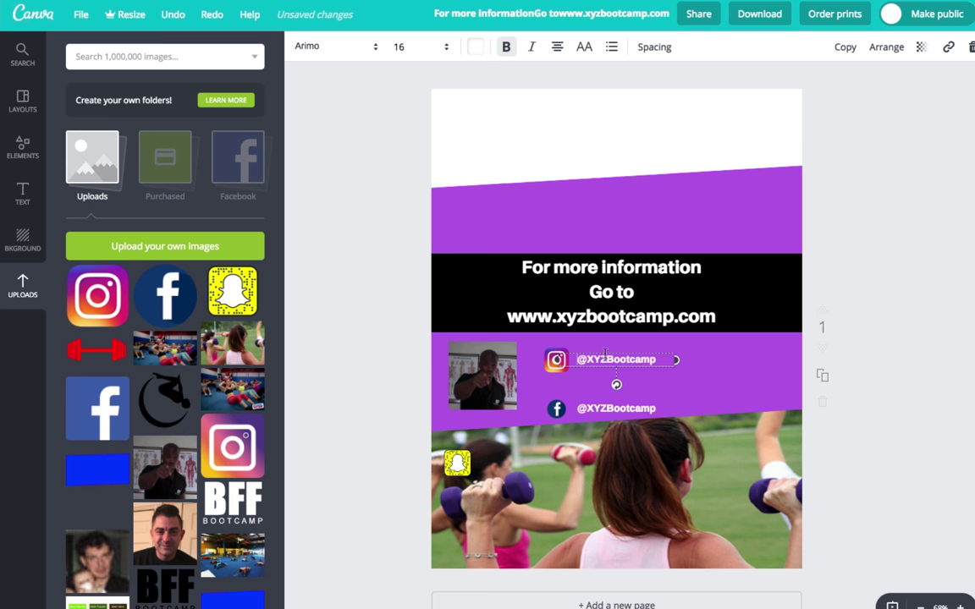
pyautogui.moveTo(605, 353); pyautogui.dragTo(605, 347)
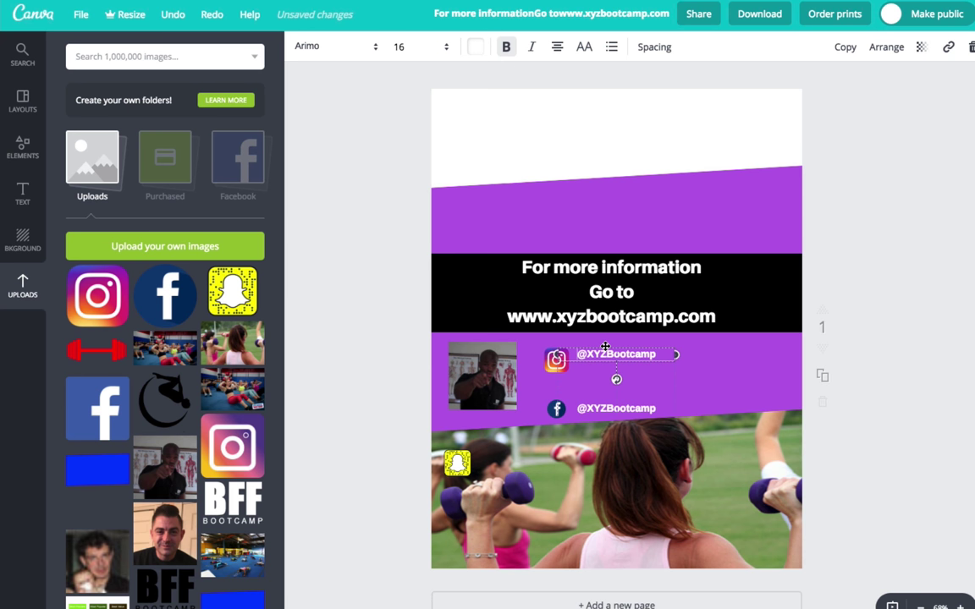
pyautogui.click(551, 366)
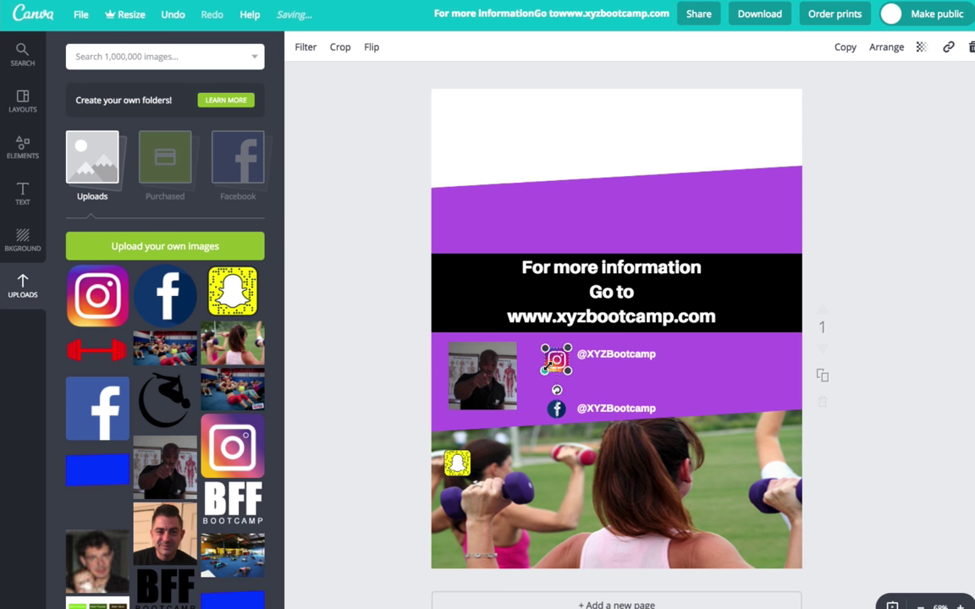
pyautogui.moveTo(551, 364); pyautogui.dragTo(553, 362)
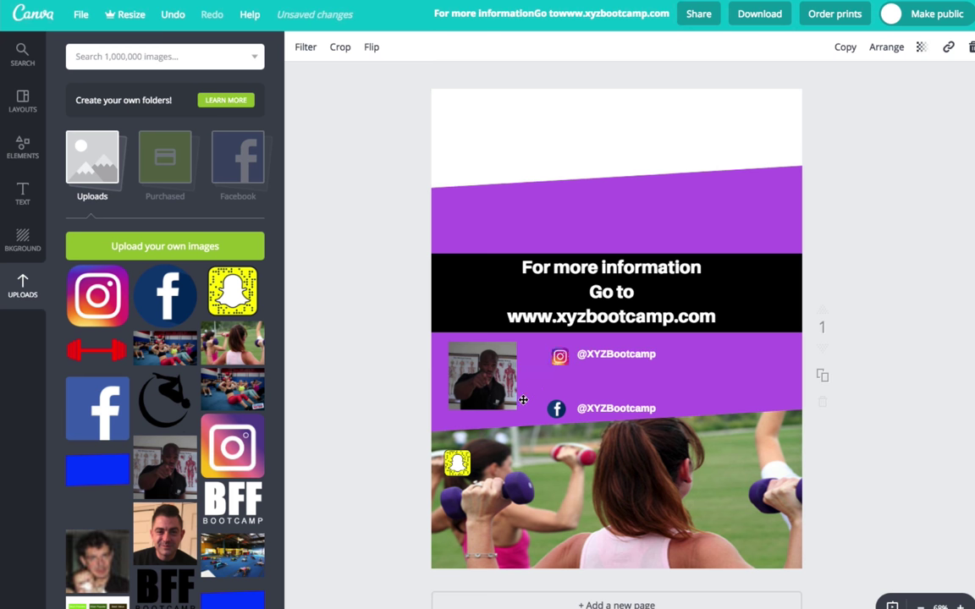
pyautogui.click(507, 398)
# Move the Snapchat icon between the Instagram and Facebook rows and align the Facebook icon
pyautogui.click(442, 465)
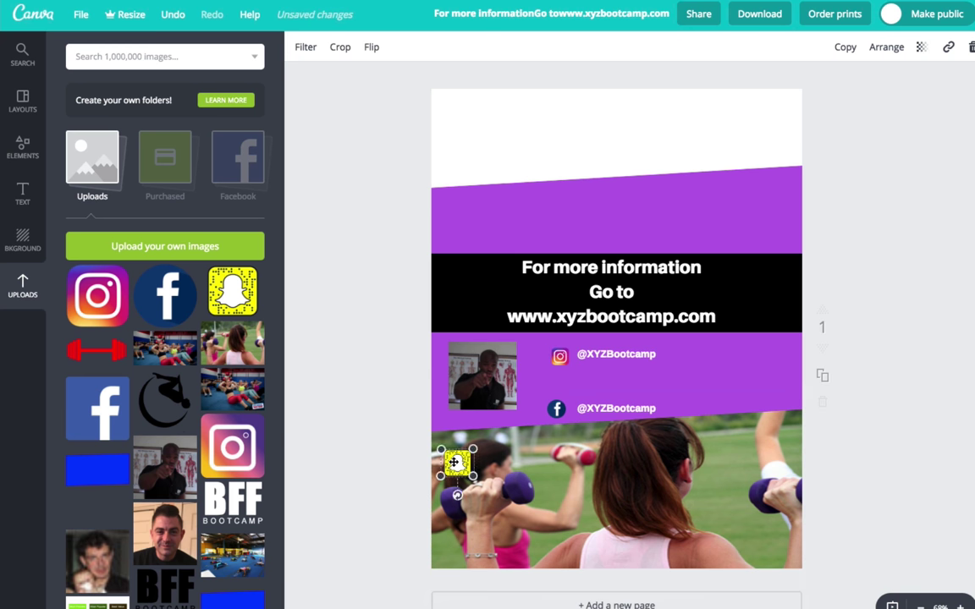
pyautogui.moveTo(455, 464); pyautogui.dragTo(571, 372)
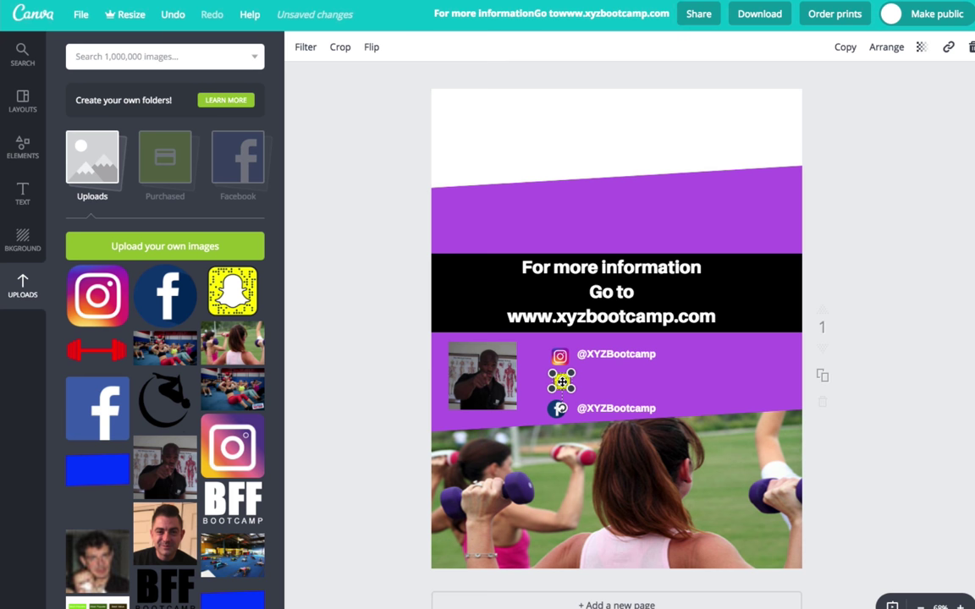
pyautogui.moveTo(563, 382); pyautogui.dragTo(560, 383)
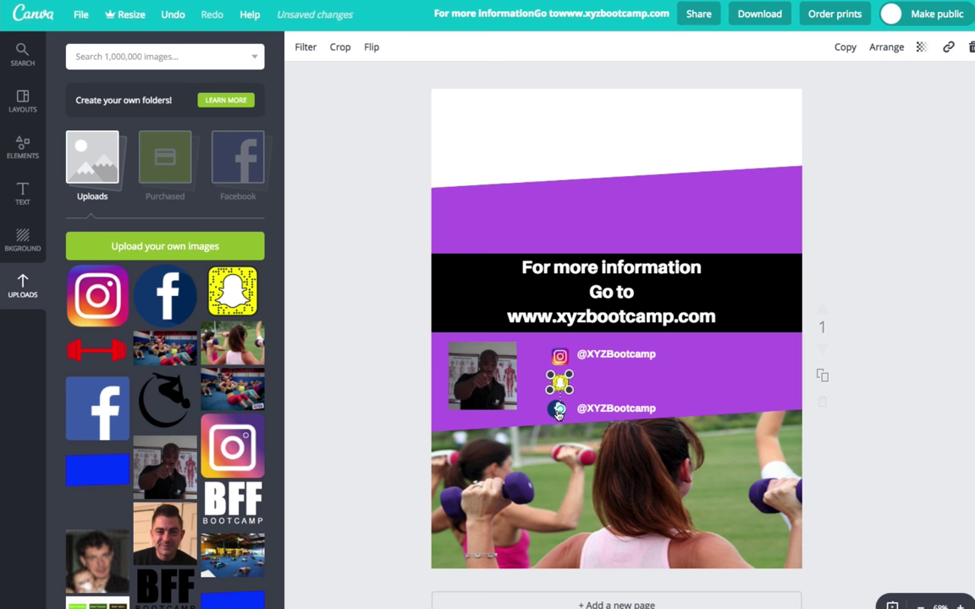
pyautogui.click(523, 398)
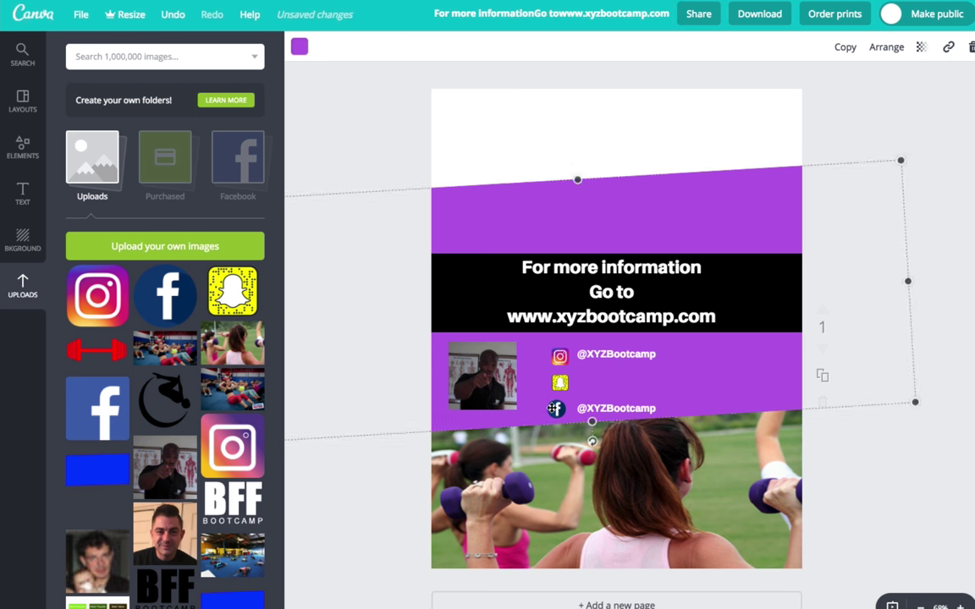
pyautogui.click(555, 409)
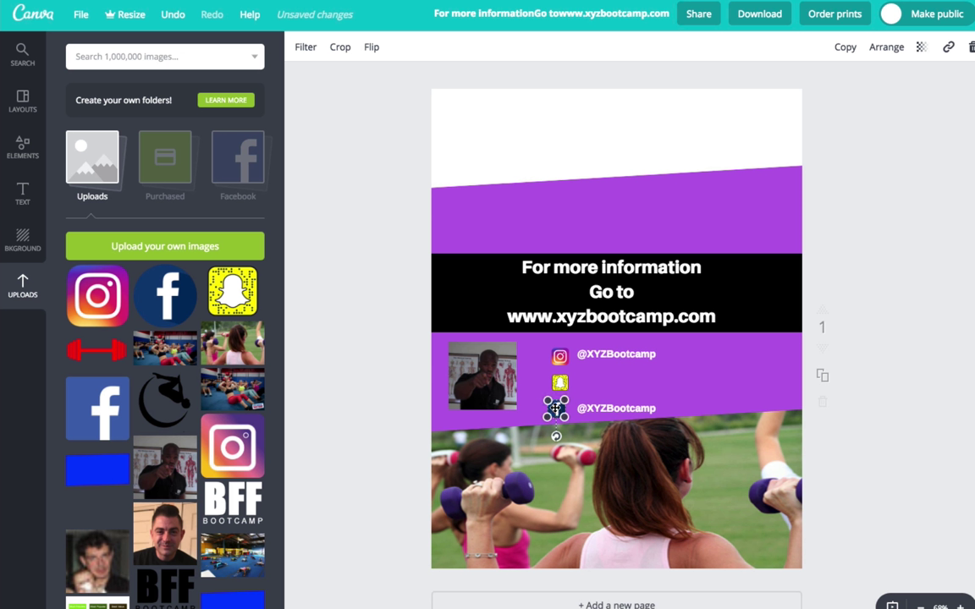
pyautogui.moveTo(557, 409); pyautogui.dragTo(560, 409)
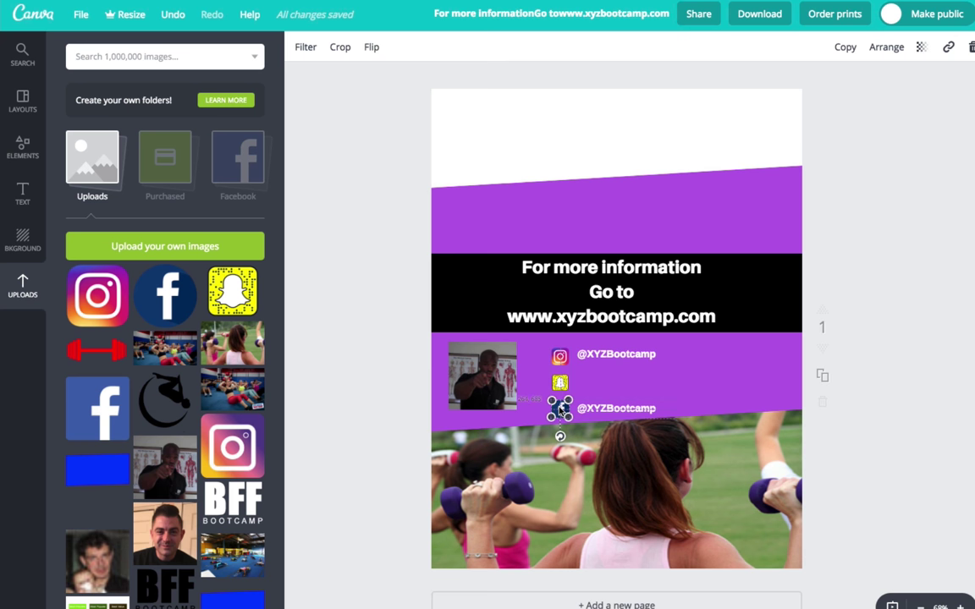
pyautogui.moveTo(560, 410); pyautogui.dragTo(561, 410)
pyautogui.click(710, 405)
# Copy the Facebook handle beside the Snapchat icon, then duplicate that Snapchat handle once more
pyautogui.press('Escape')
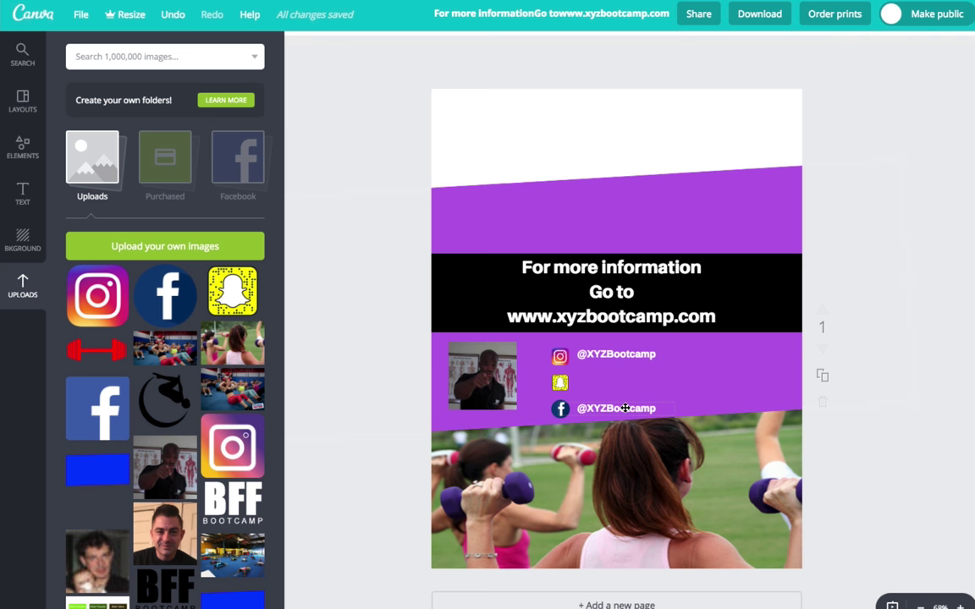
pyautogui.click(625, 408)
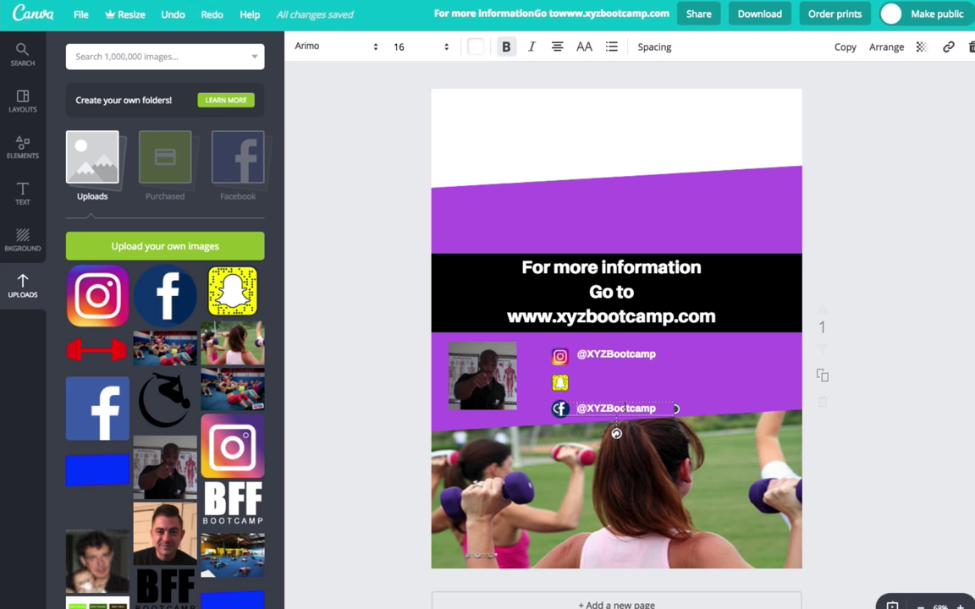
pyautogui.click(845, 46)
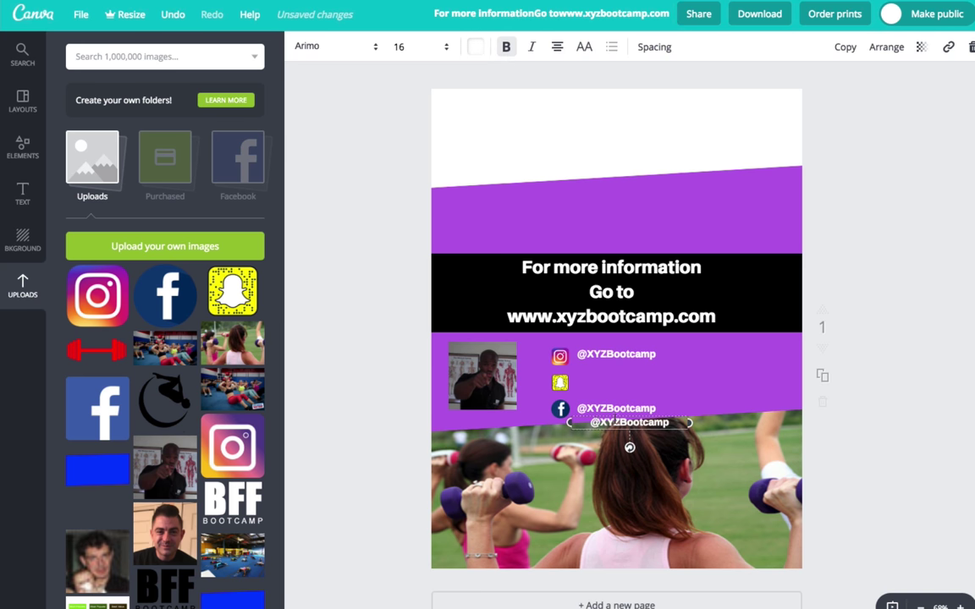
pyautogui.moveTo(619, 433); pyautogui.dragTo(600, 382)
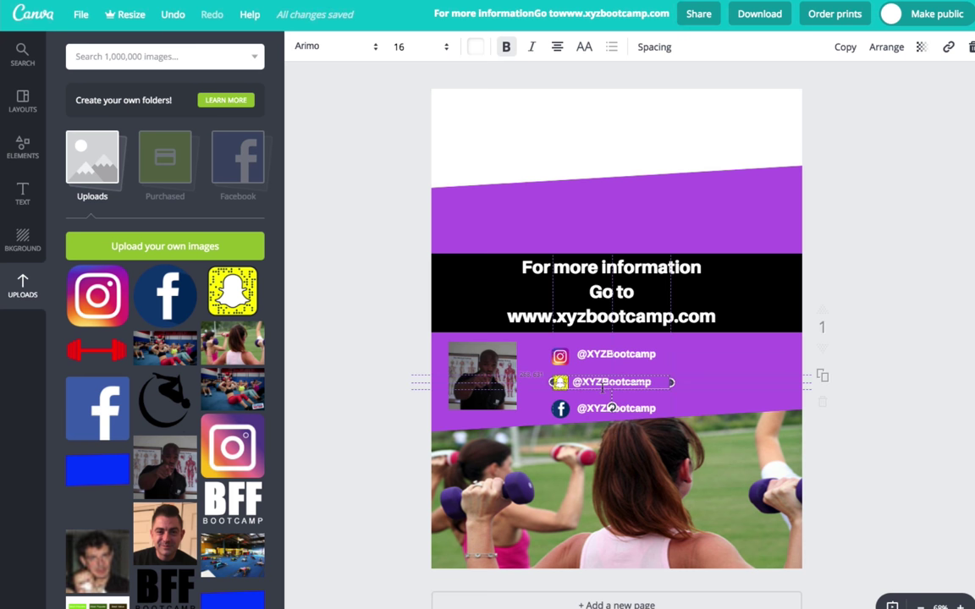
pyautogui.click(892, 430)
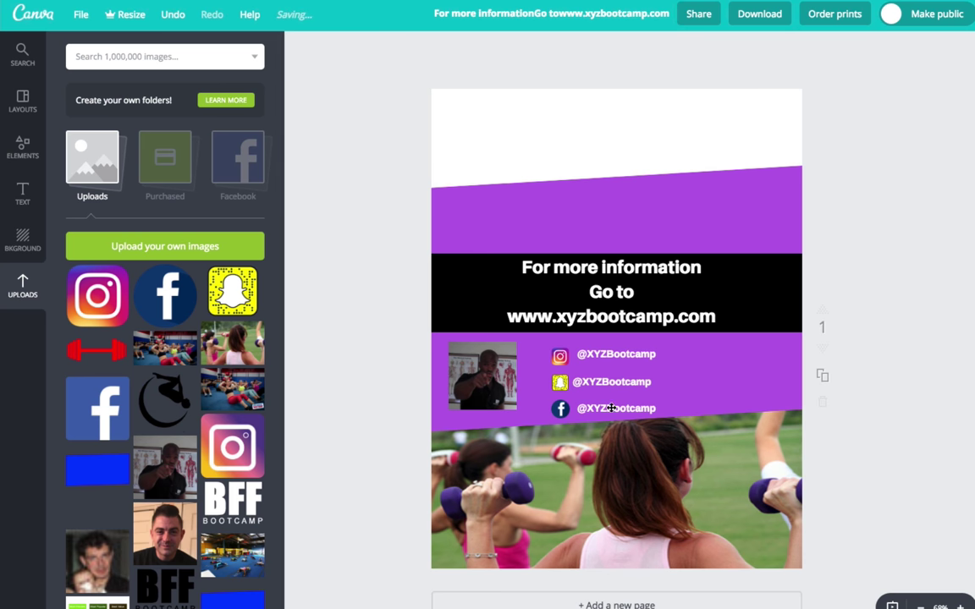
pyautogui.click(614, 381)
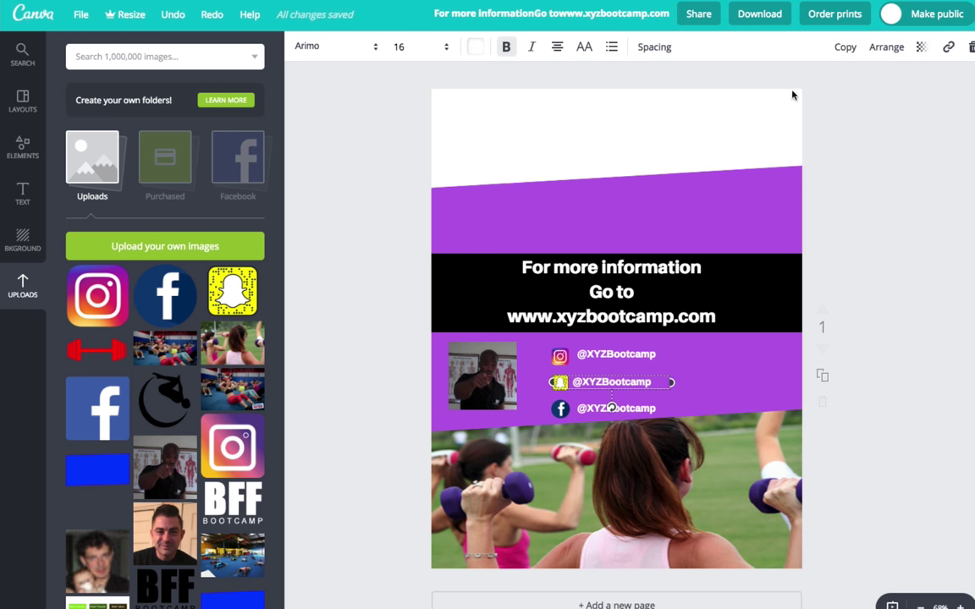
pyautogui.click(847, 48)
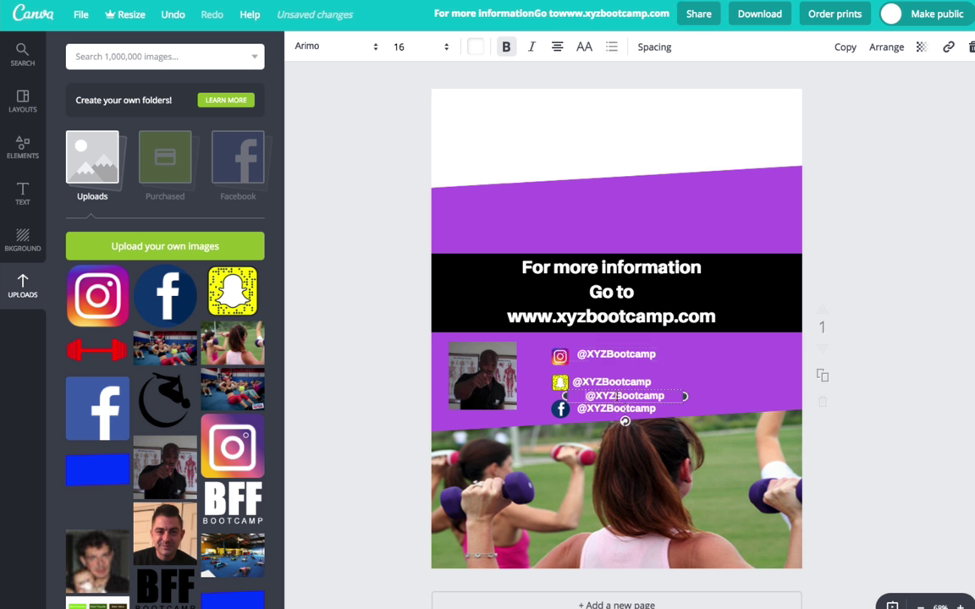
# Rewrite the extra copy as 'Your Instructor' with the instructor's name on a second line
pyautogui.doubleClick(620, 396)
pyautogui.write('You')
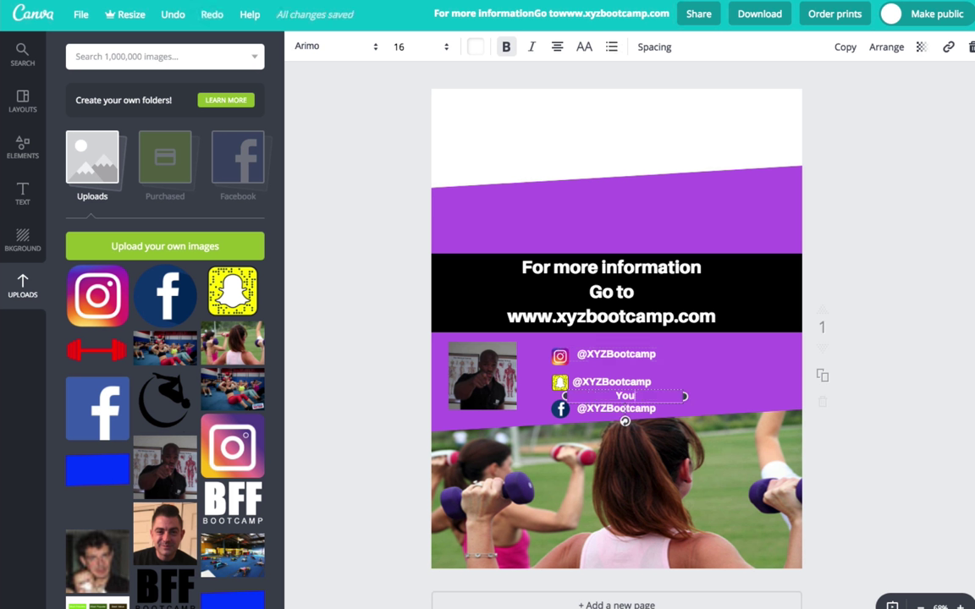
pyautogui.write('r Instructor')
pyautogui.press('Return')
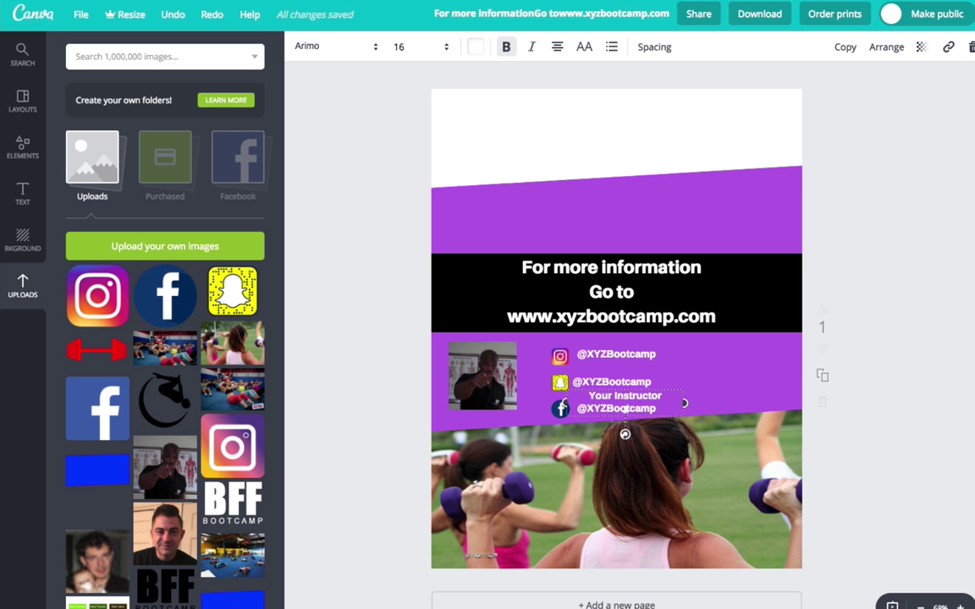
pyautogui.write('Coach Fernandus')
pyautogui.click(673, 394)
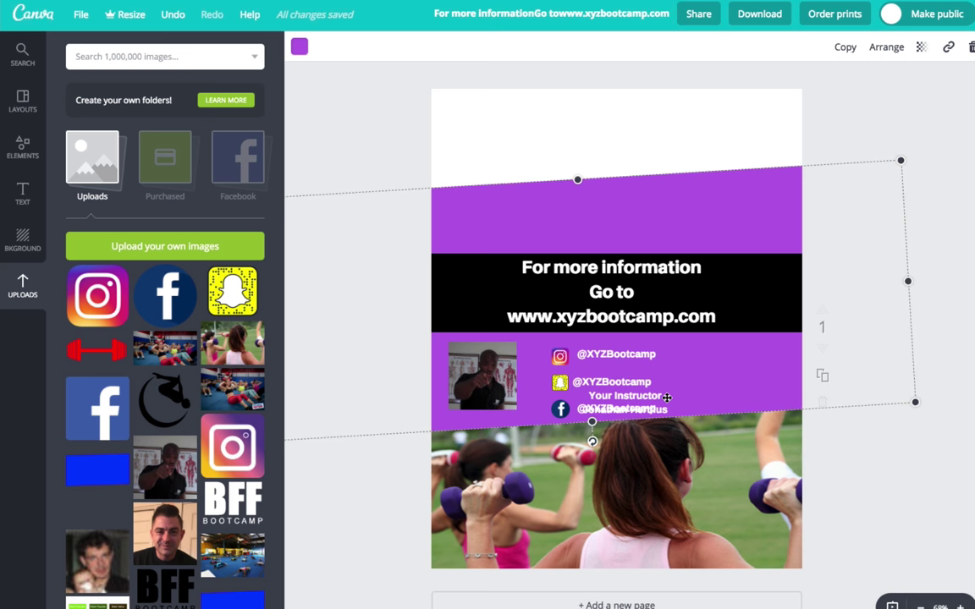
# Move the Your Instructor caption onto the bottom of the instructor photo
pyautogui.click(668, 396)
pyautogui.click(667, 395)
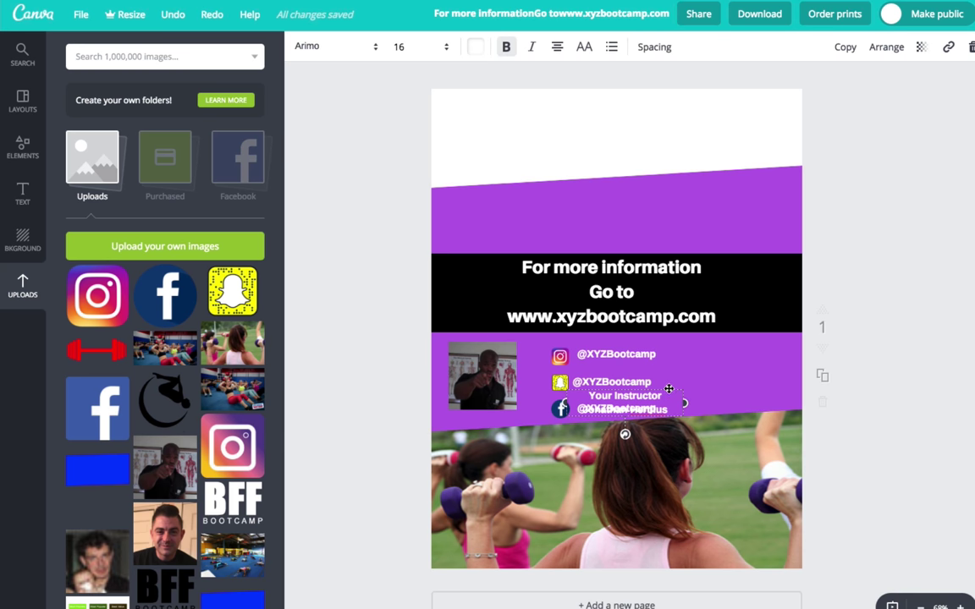
pyautogui.moveTo(669, 389); pyautogui.dragTo(523, 393)
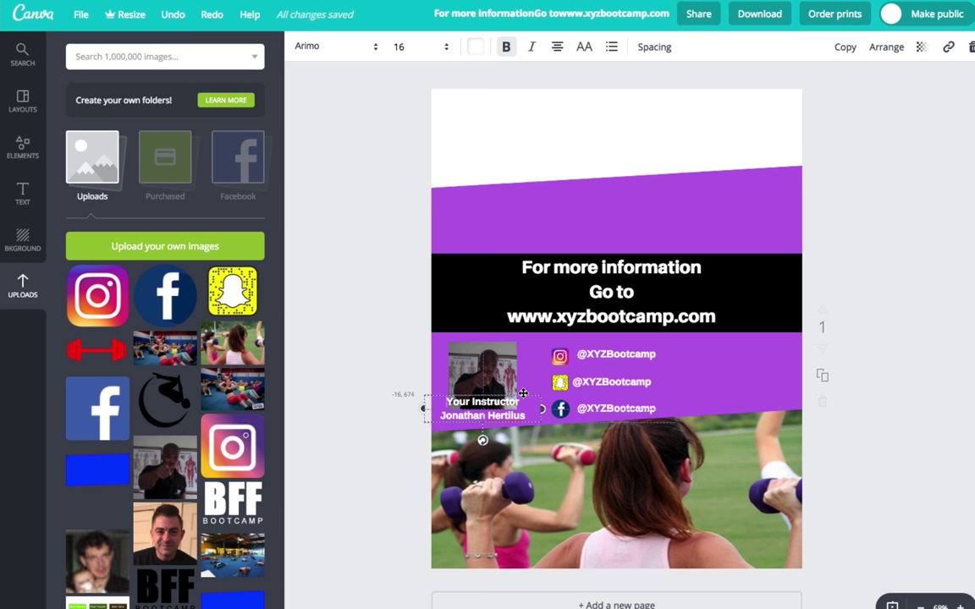
pyautogui.click(495, 371)
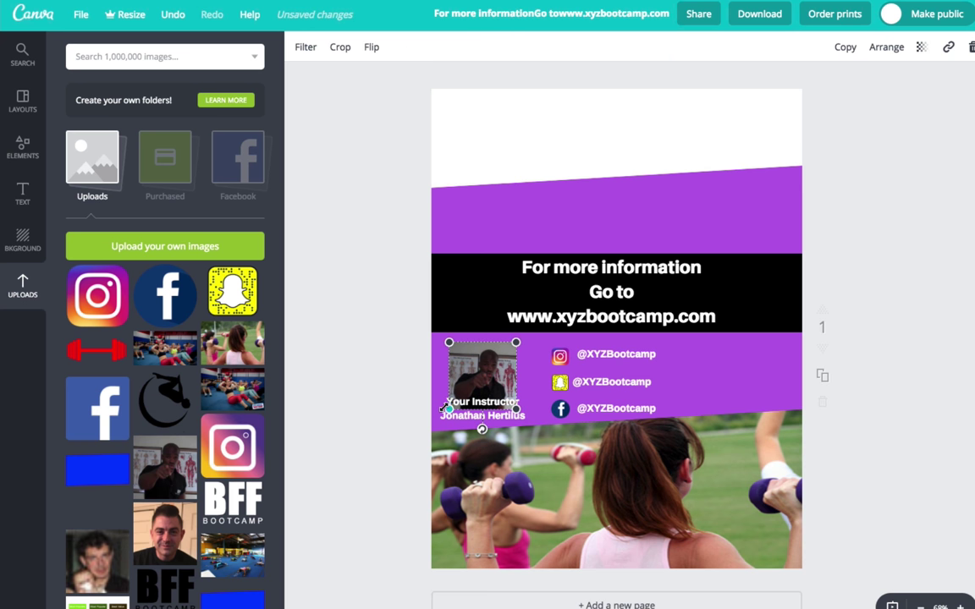